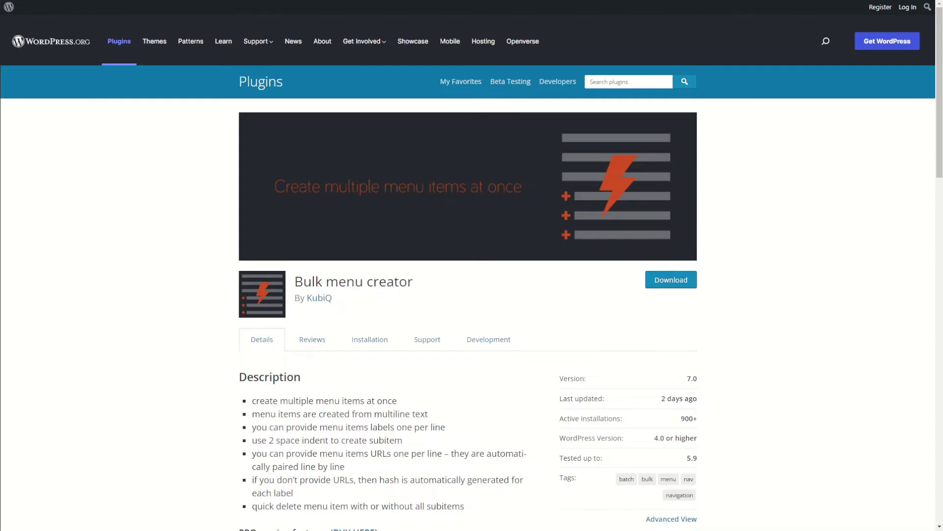
# Open the Bulk menu creator PRO product page via BUY HERE in the PRO features list.
pyautogui.scroll(-4, 305, 371)
pyautogui.click(363, 342)
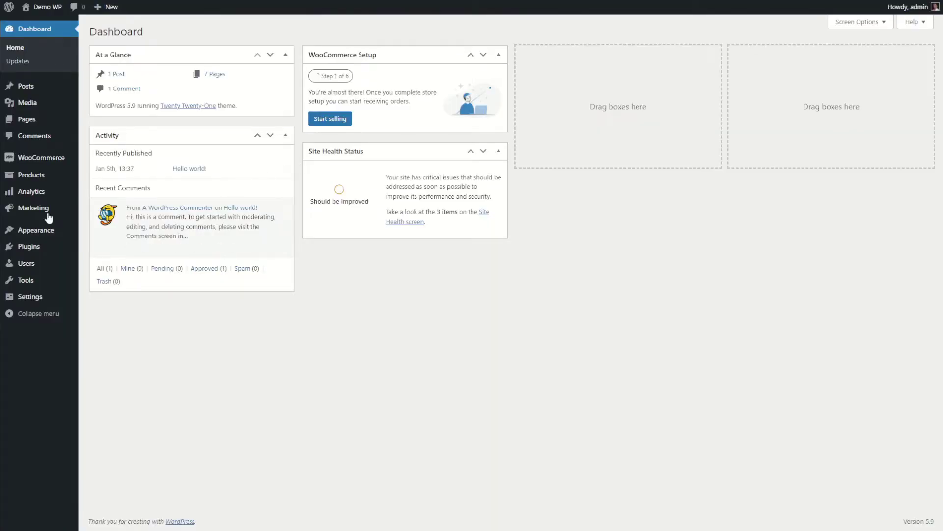
# Enter the labels Home, About Us, indented Contact Us and Portfolio, then generate the menu items.
pyautogui.moveTo(48, 237)
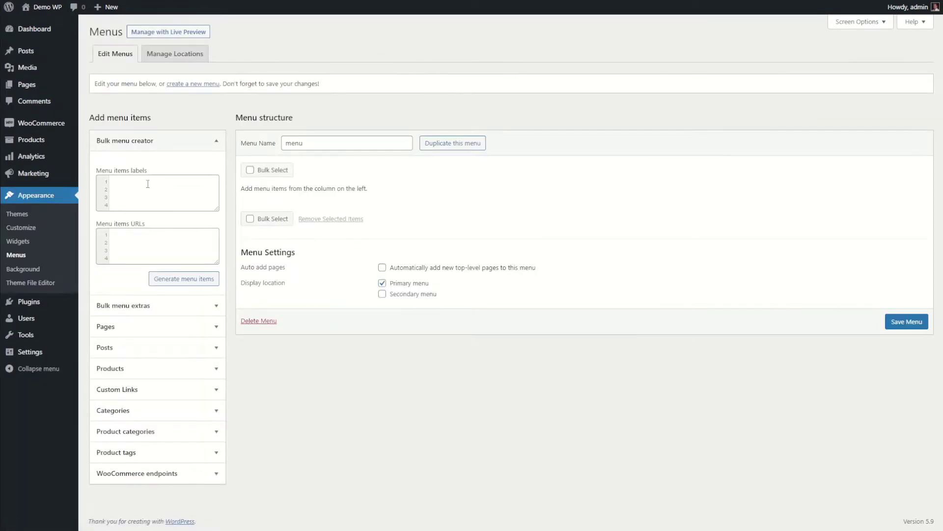
pyautogui.click(147, 184)
pyautogui.write('Home ')
pyautogui.write('About Us')
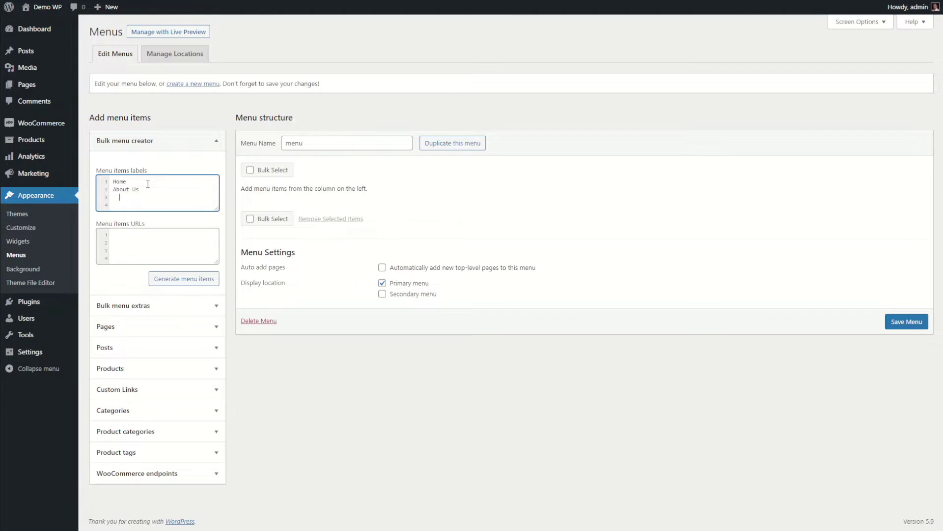
pyautogui.write('ntact Us')
pyautogui.press('Return')
pyautogui.write('Portfolio')
pyautogui.click(175, 279)
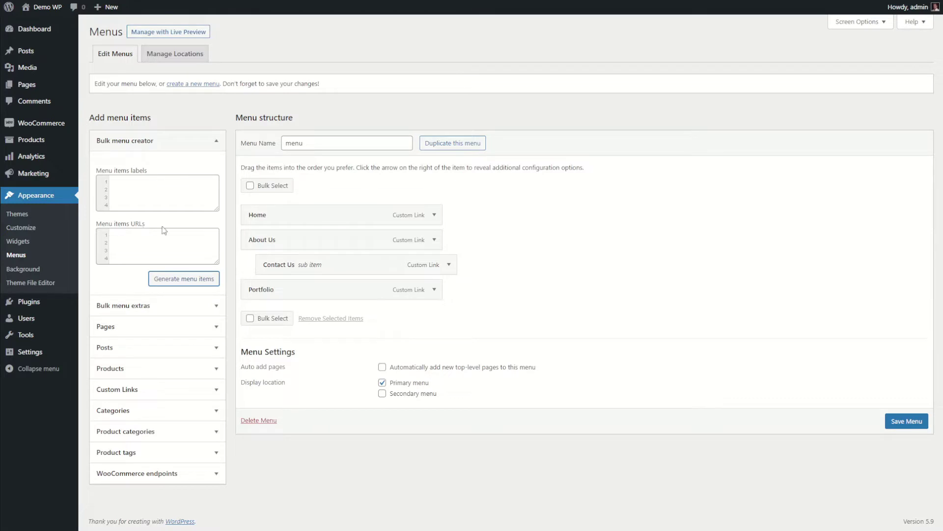
# Expand Home and About Us to confirm their #home and #about-us link URLs.
pyautogui.click(435, 215)
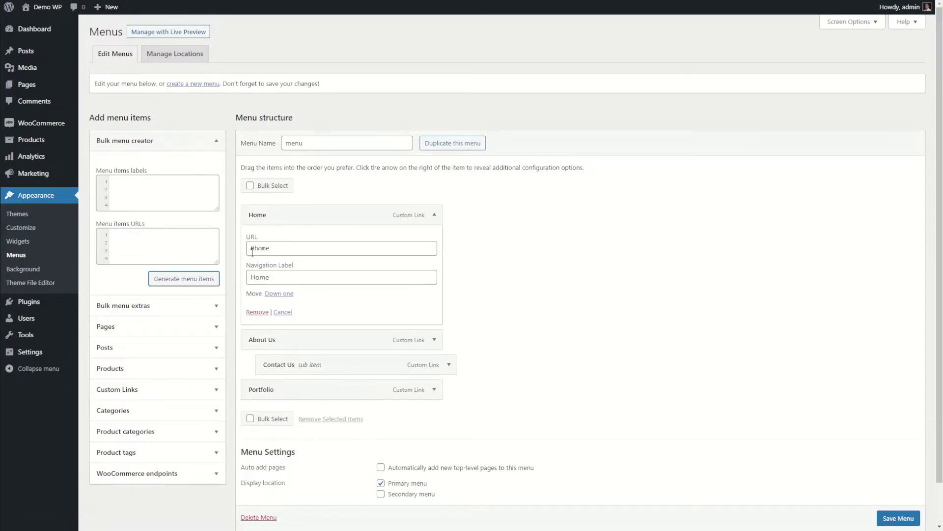
pyautogui.click(434, 214)
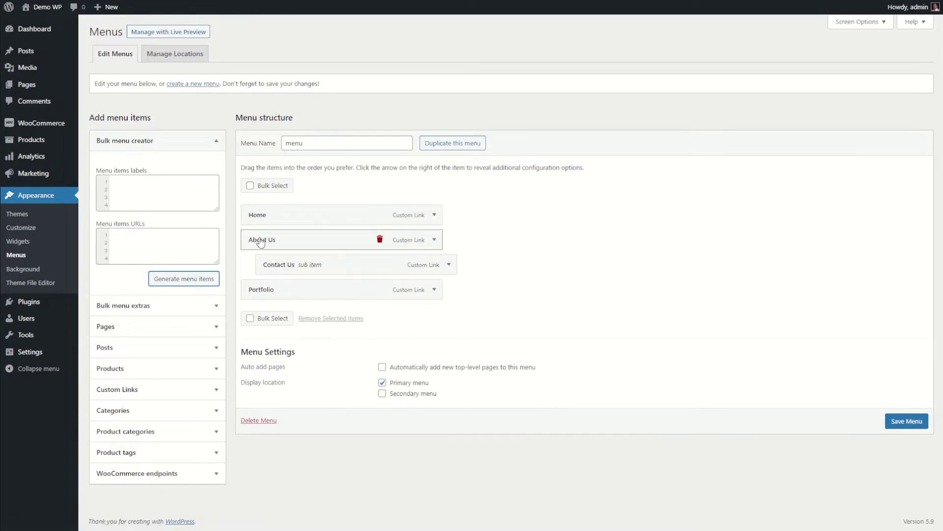
pyautogui.click(435, 240)
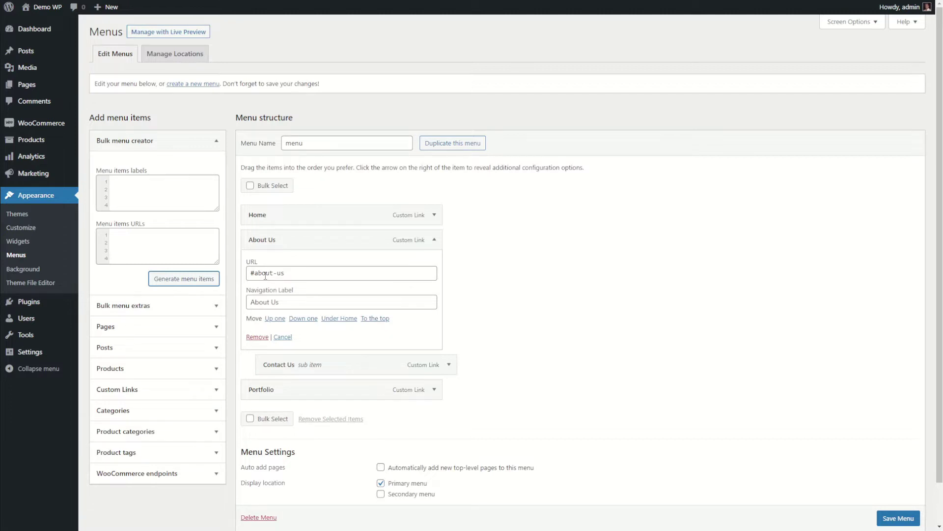
pyautogui.scroll(-1, 835, 467)
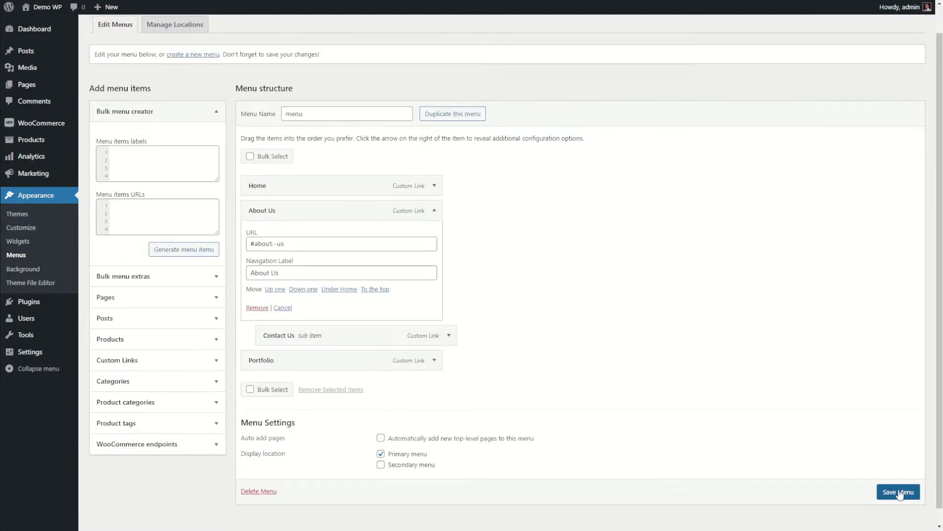
# Save the menu and check Home, About Us with Contact Us, and Portfolio in the site header.
pyautogui.click(899, 492)
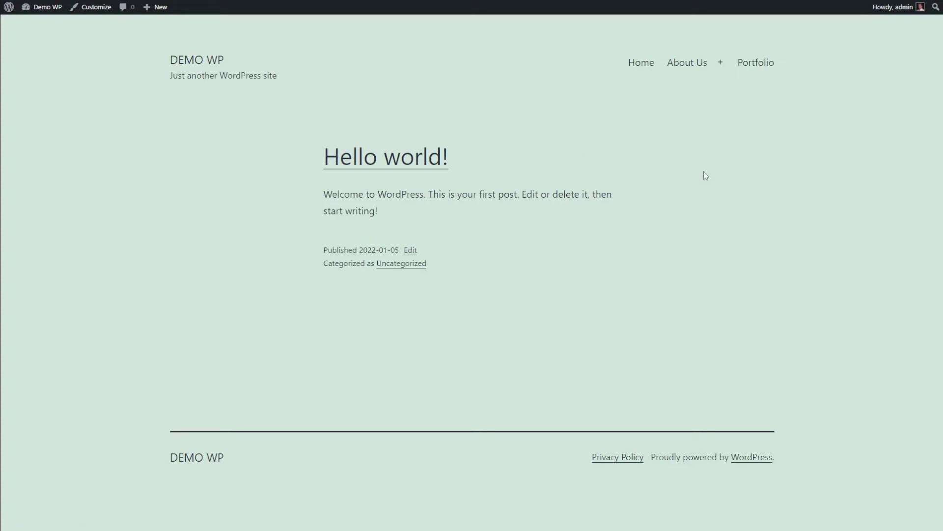
pyautogui.moveTo(685, 67)
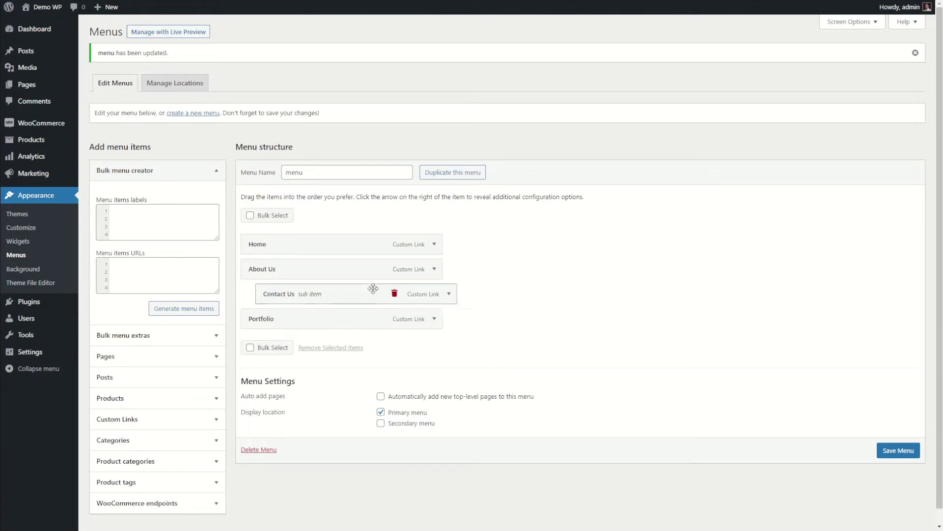
pyautogui.moveTo(376, 274)
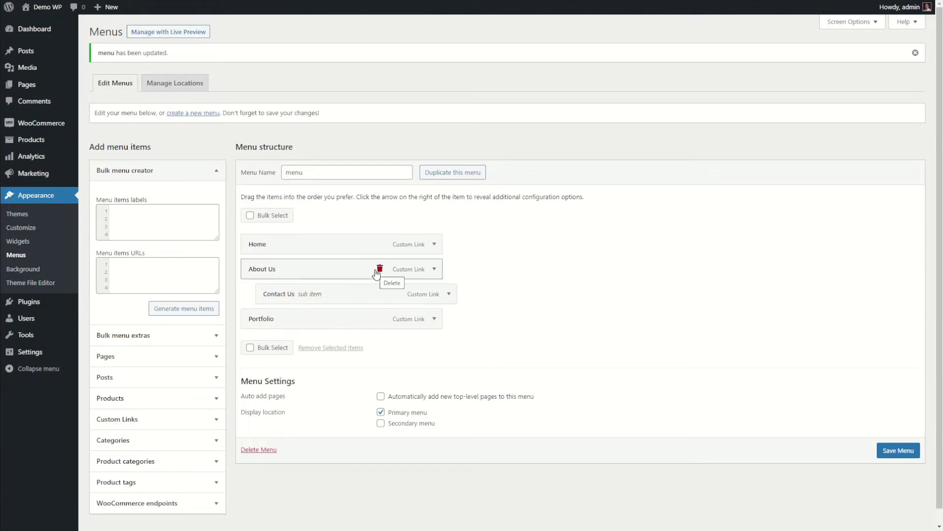
pyautogui.moveTo(379, 246)
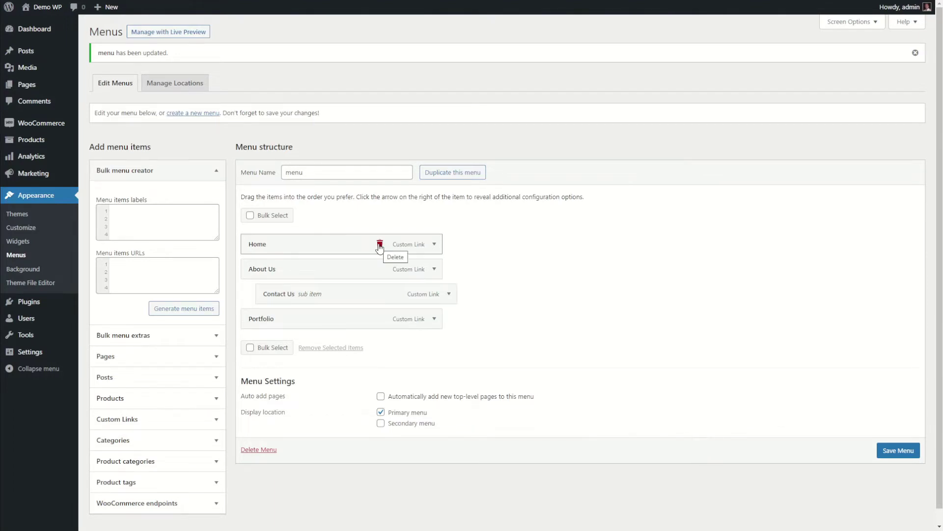
# Delete the Home item from the menu.
pyautogui.click(435, 244)
pyautogui.click(433, 244)
pyautogui.click(380, 244)
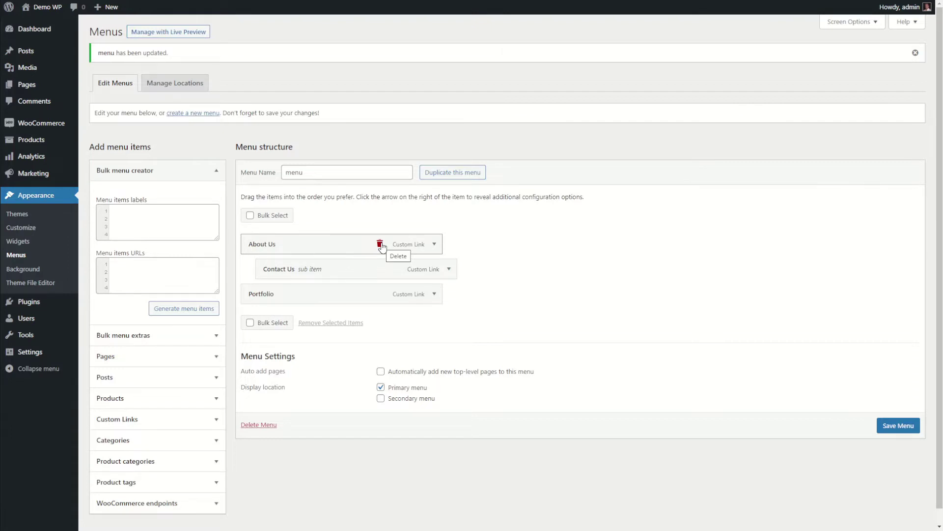
# Delete About Us, confirming removal of its Contact Us sub-item too.
pyautogui.click(448, 269)
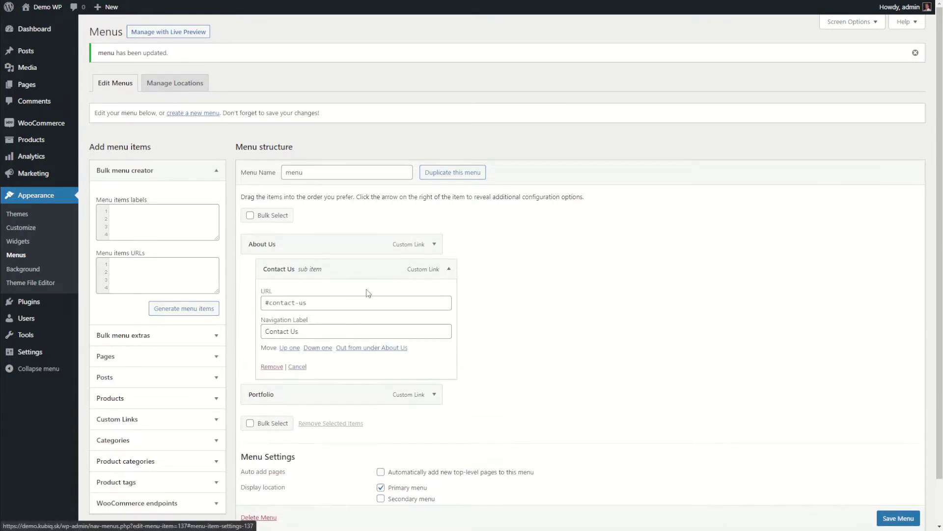
pyautogui.click(448, 269)
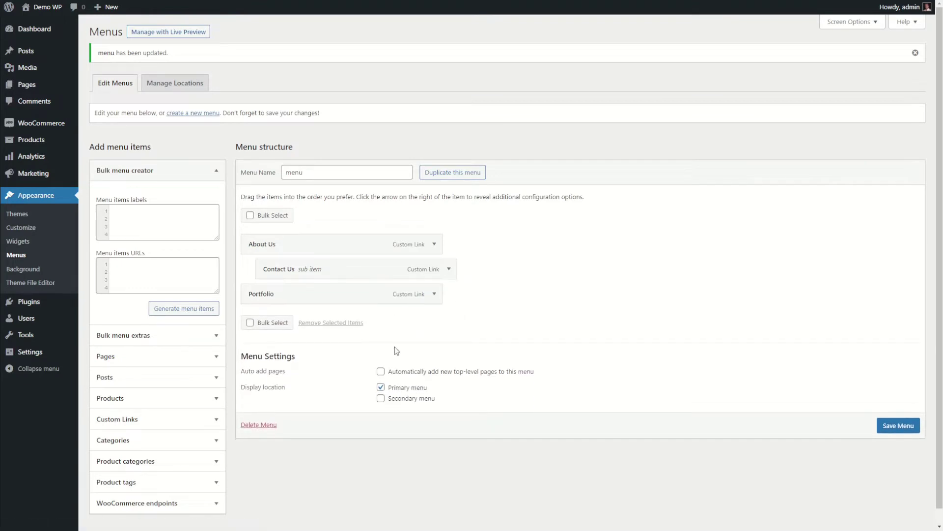
pyautogui.moveTo(372, 241)
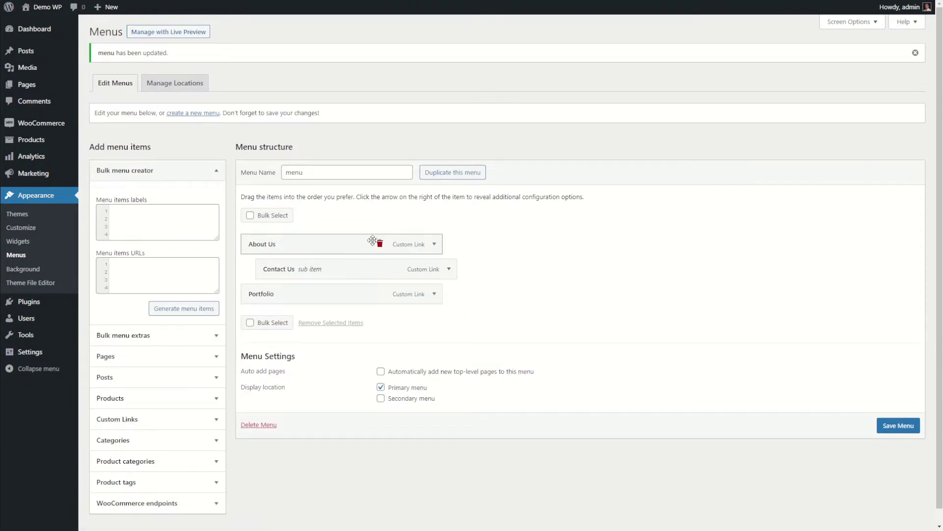
pyautogui.click(380, 244)
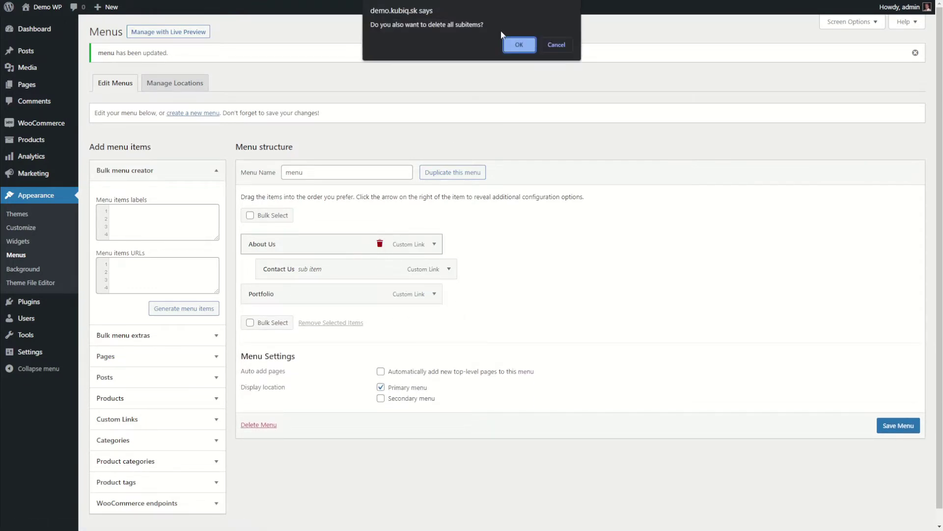
pyautogui.click(528, 44)
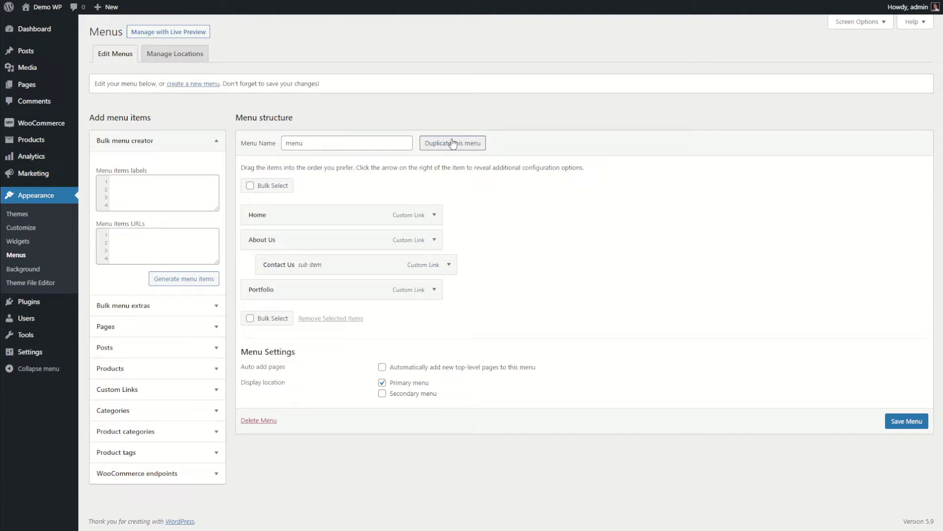
# Duplicate the current menu under the name 'footer'.
pyautogui.click(449, 144)
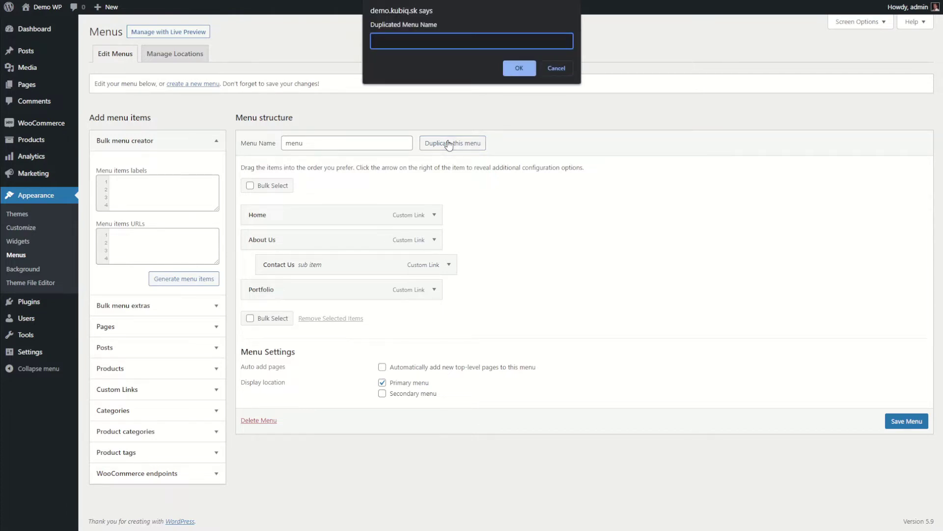
pyautogui.write('footer')
pyautogui.click(521, 68)
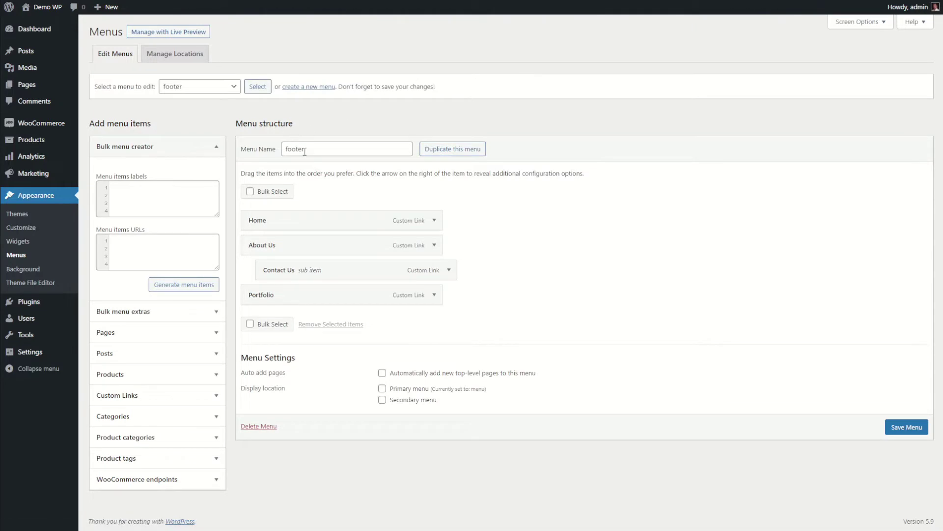
# Remove Contact Us from the footer menu and save it with Secondary menu as display location.
pyautogui.click(173, 92)
pyautogui.click(173, 94)
pyautogui.moveTo(349, 268)
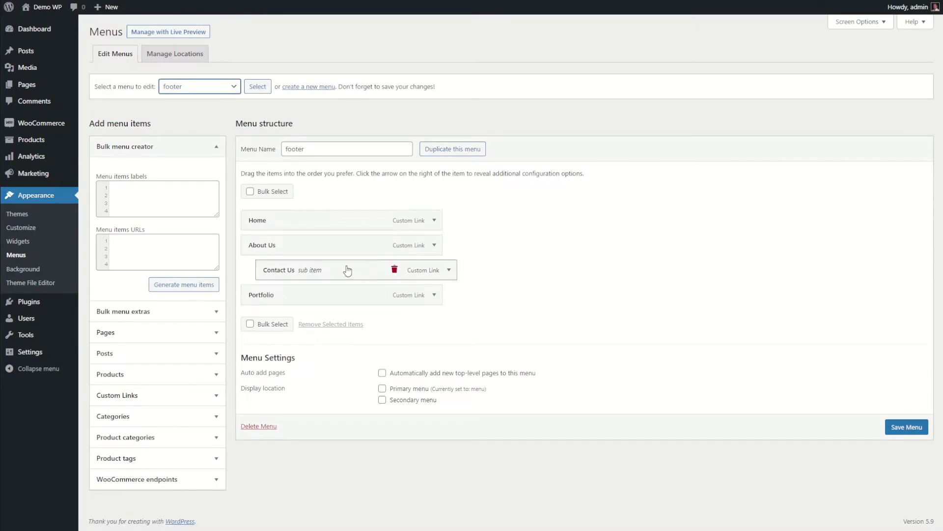
pyautogui.click(395, 270)
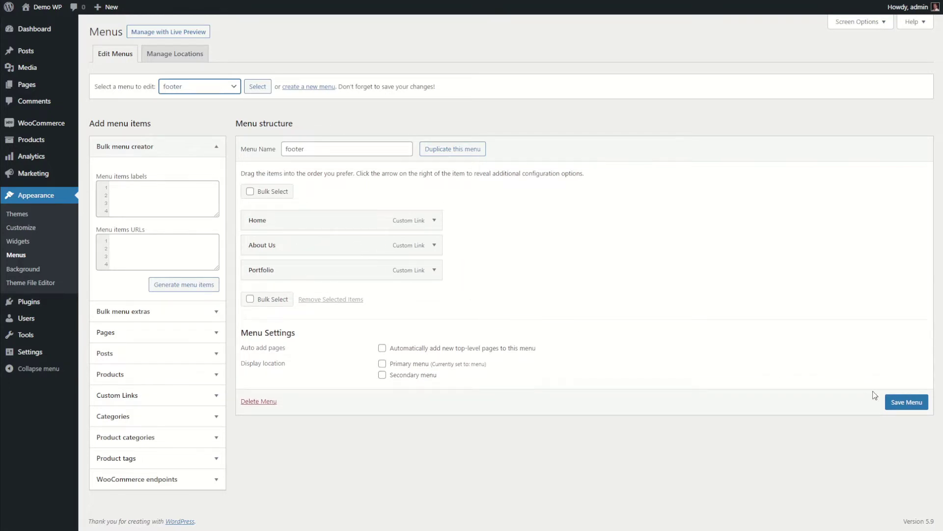
pyautogui.click(902, 406)
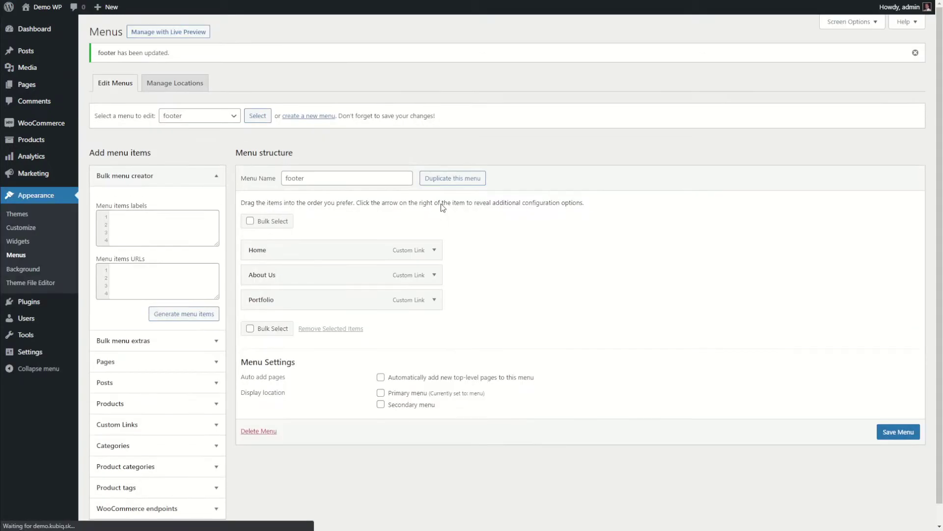
pyautogui.click(380, 405)
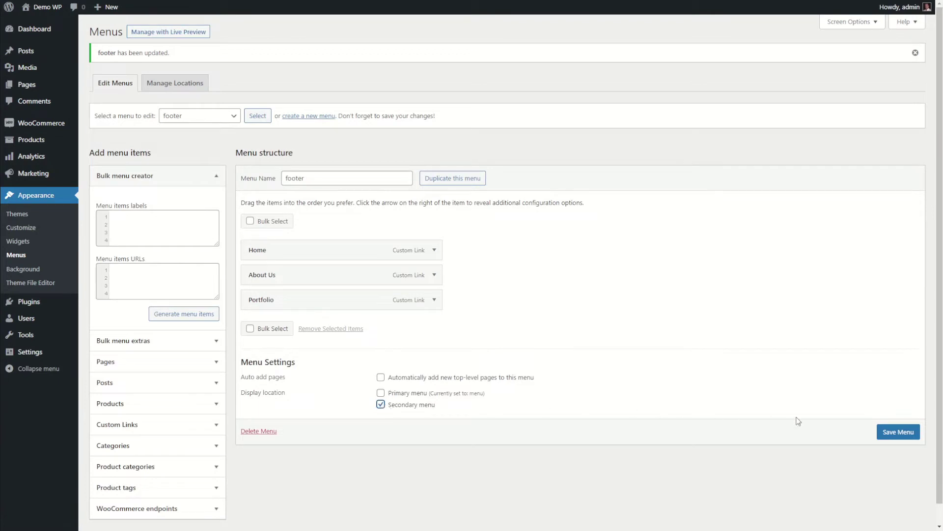
pyautogui.click(886, 433)
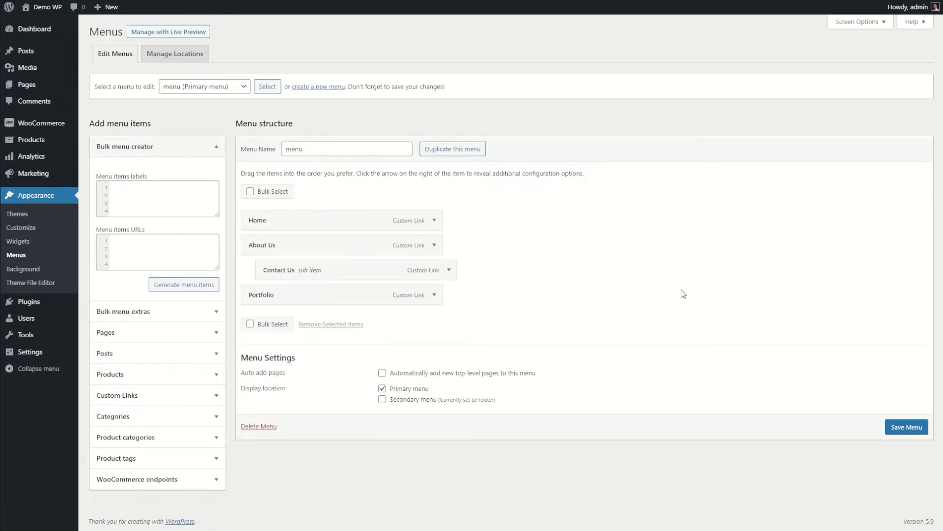
# Add the Shop page to the menu.
pyautogui.click(181, 331)
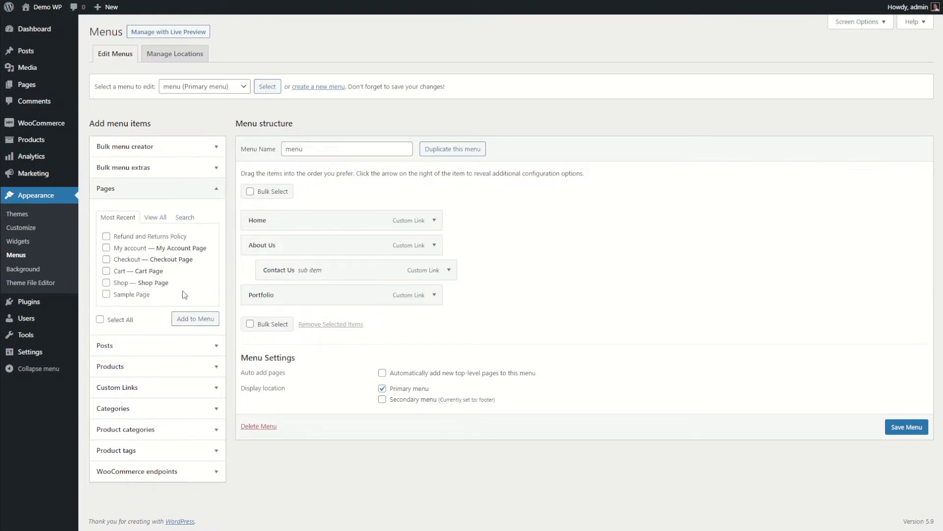
pyautogui.click(122, 283)
pyautogui.click(206, 321)
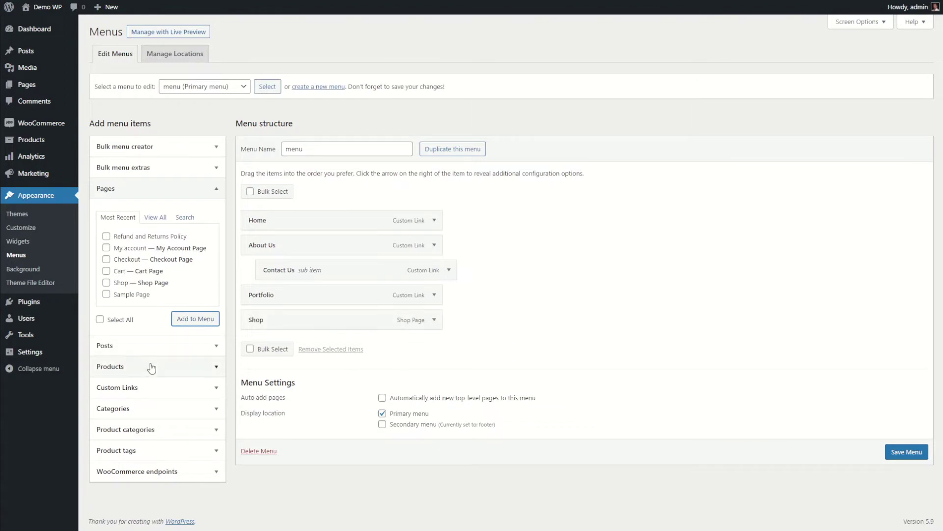
# Add a Taxonomy terms item from Bulk menu extras and nest it under Shop.
pyautogui.click(162, 171)
pyautogui.click(106, 205)
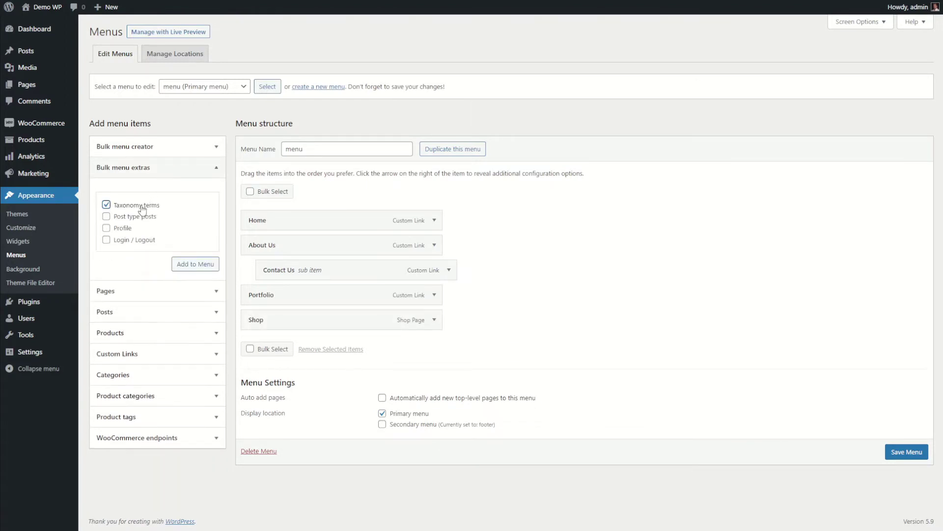
pyautogui.click(208, 263)
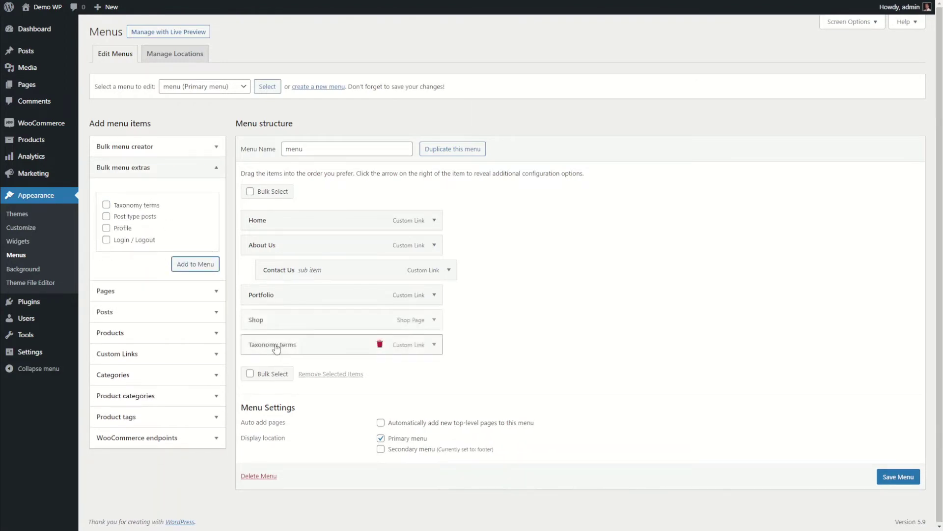
pyautogui.moveTo(274, 348); pyautogui.dragTo(299, 349)
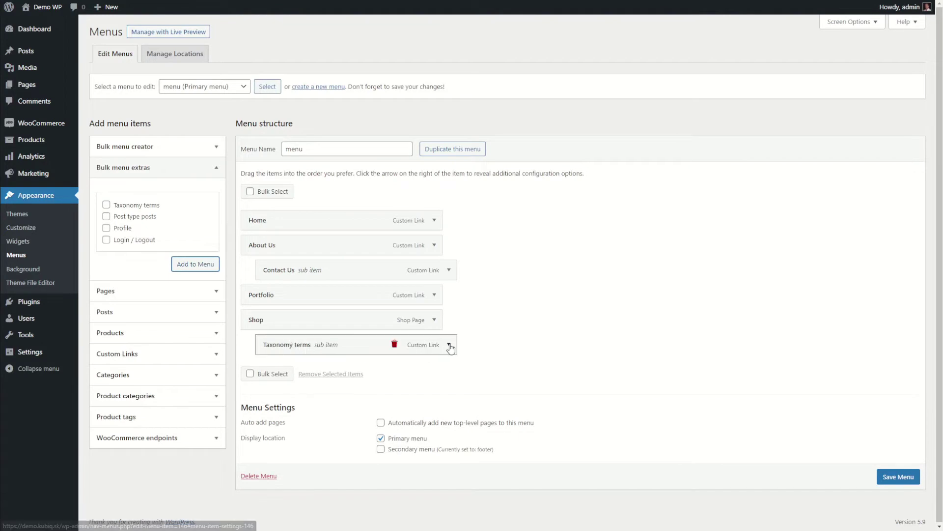
# Set the Taxonomy terms item's taxonomy to Product categories (product_cat).
pyautogui.click(450, 346)
pyautogui.scroll(-3, 449, 348)
pyautogui.click(304, 234)
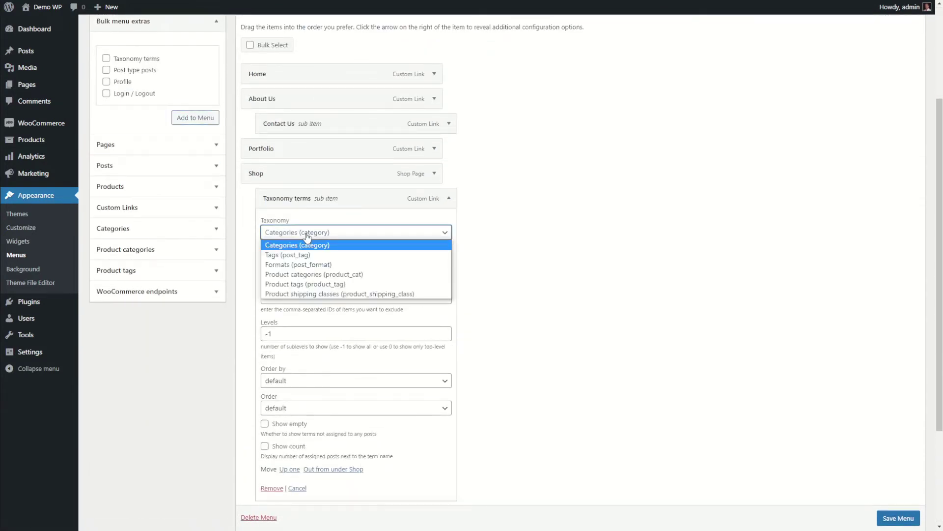
pyautogui.click(312, 275)
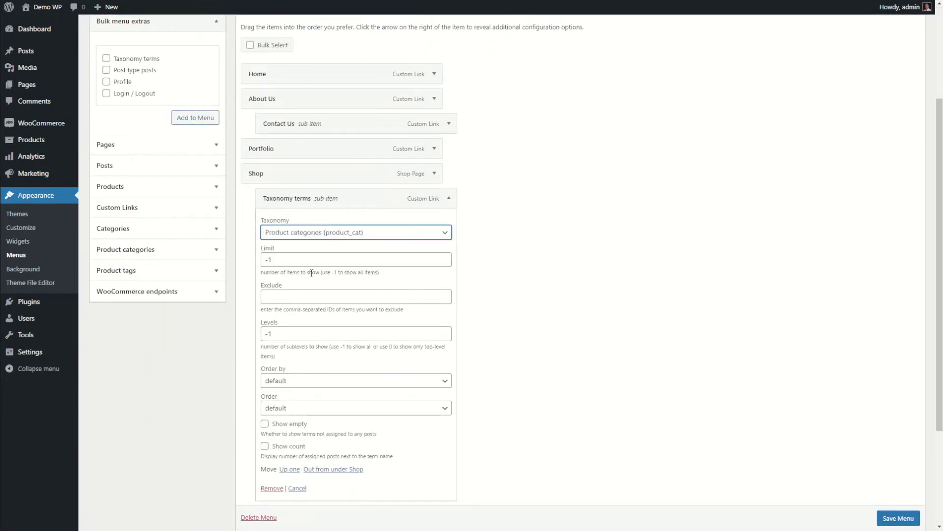
pyautogui.moveTo(276, 257); pyautogui.dragTo(253, 261)
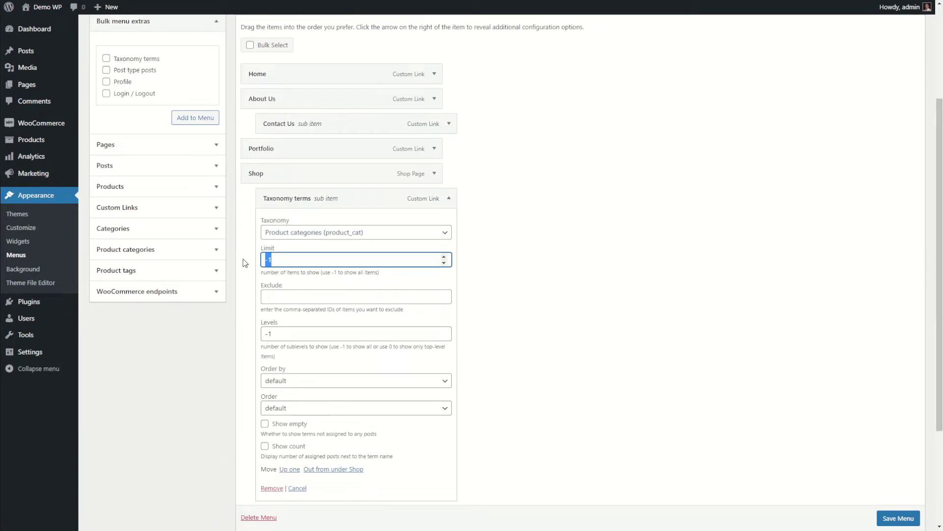
pyautogui.tripleClick(322, 272)
pyautogui.click(372, 274)
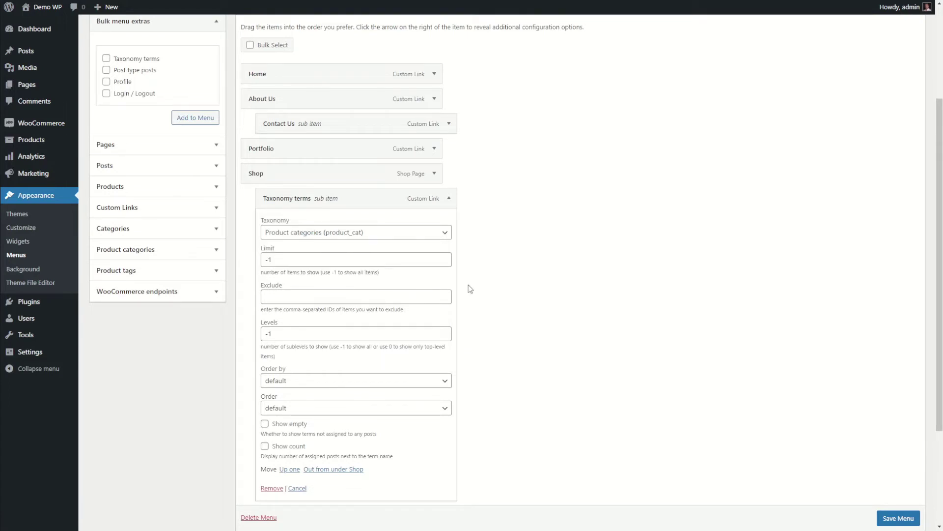
pyautogui.scroll(-3, 434, 291)
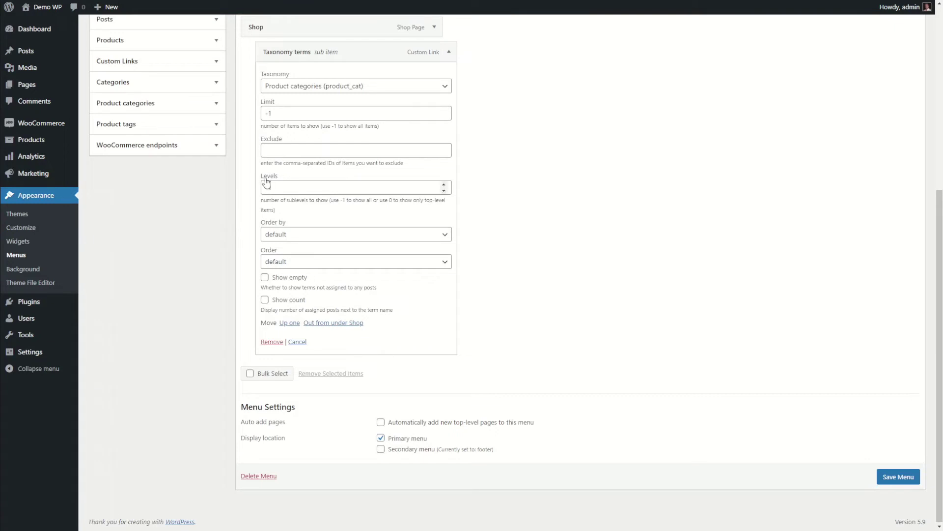
# Change the Taxonomy terms Levels to 0, keep default Order by, and save the menu.
pyautogui.click(293, 187)
pyautogui.write('-1')
pyautogui.moveTo(276, 187); pyautogui.dragTo(252, 188)
pyautogui.write('0')
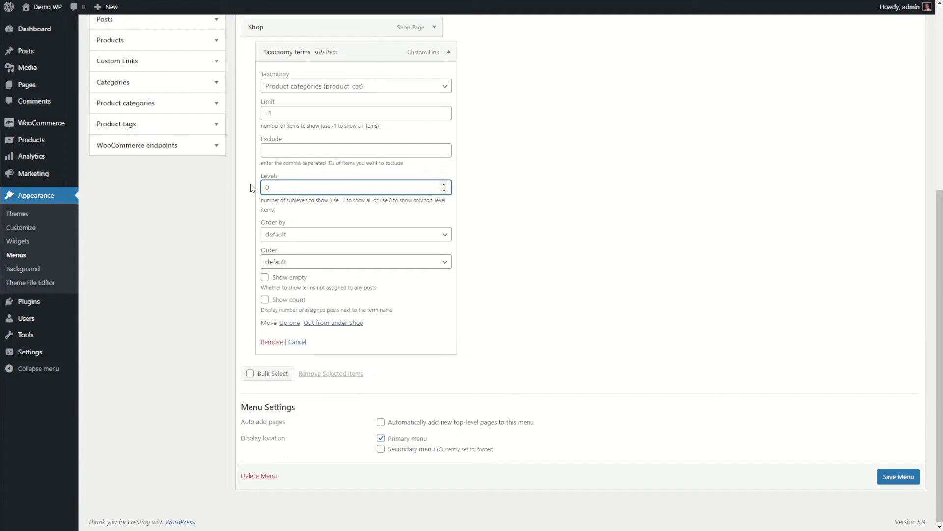
pyautogui.click(288, 304)
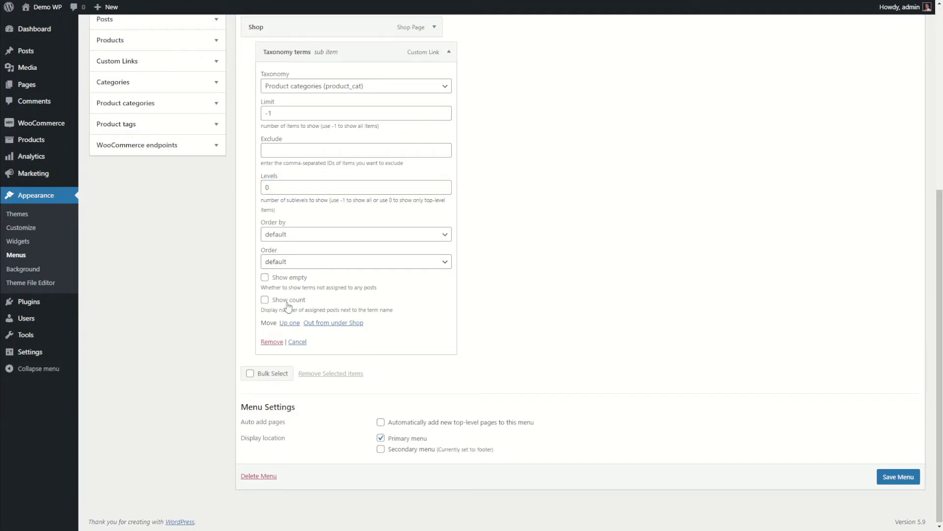
pyautogui.click(279, 233)
pyautogui.click(278, 242)
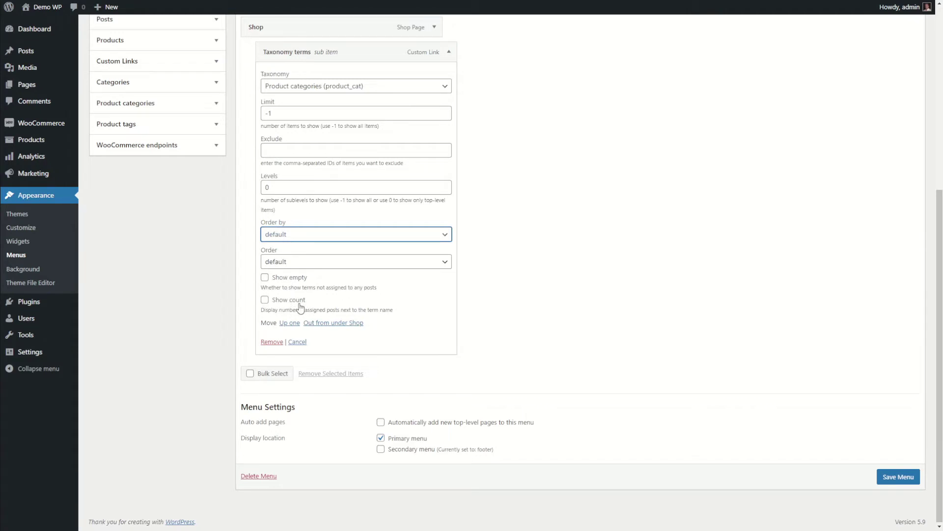
pyautogui.scroll(3, 300, 306)
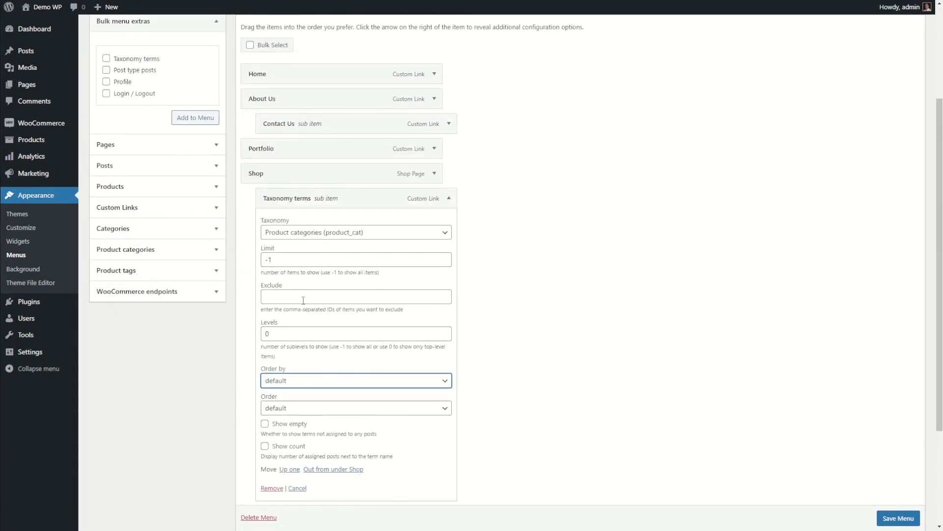
pyautogui.scroll(-3, 300, 306)
pyautogui.click(899, 476)
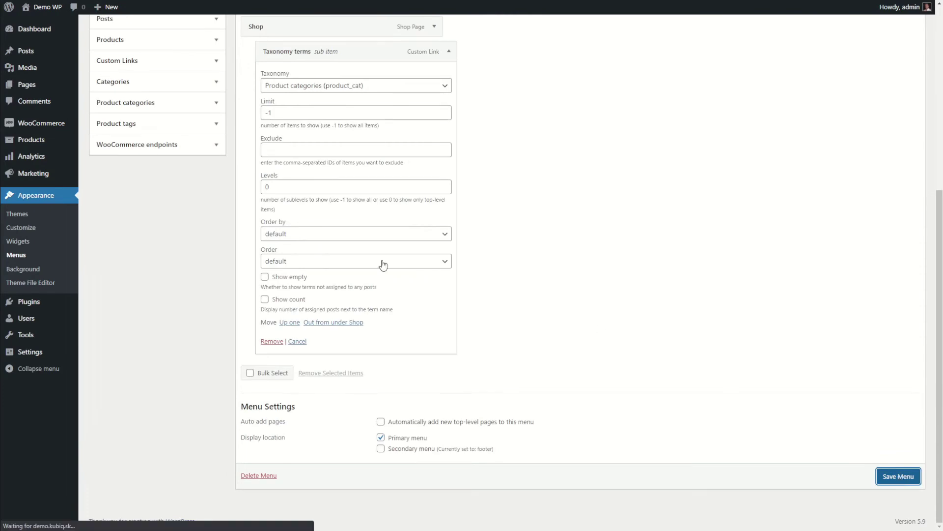
pyautogui.scroll(3, 383, 265)
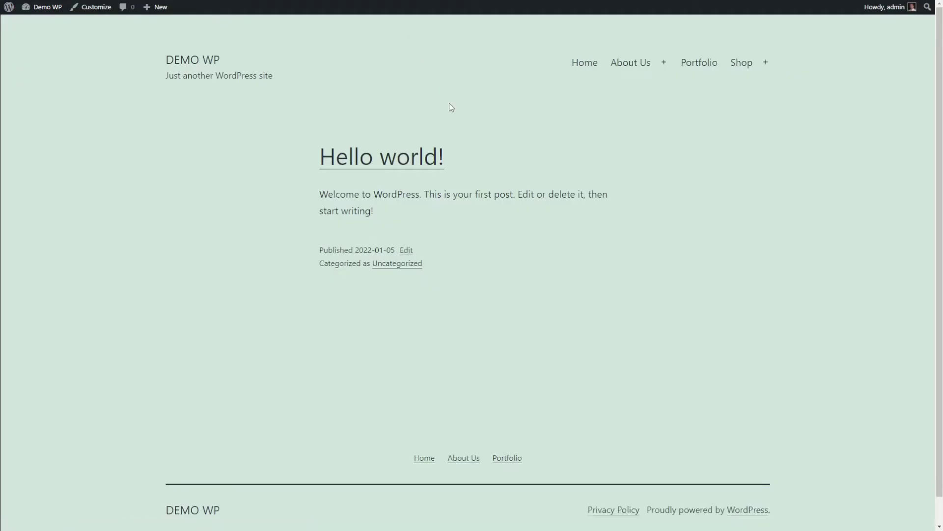
# Check Shop's Clothing, Decor and Music submenu, then choose Post type posts in Bulk menu extras.
pyautogui.moveTo(745, 69)
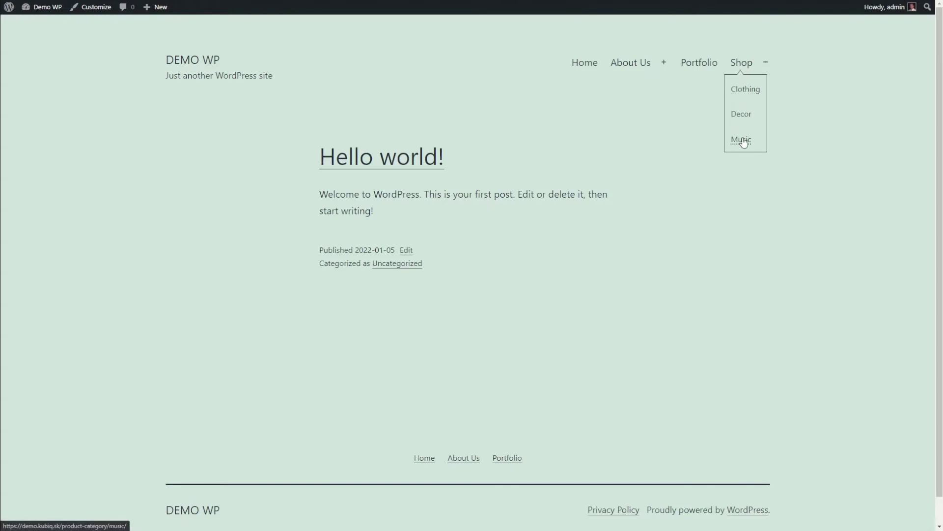
pyautogui.hotkey('ctrl', 'Tab')
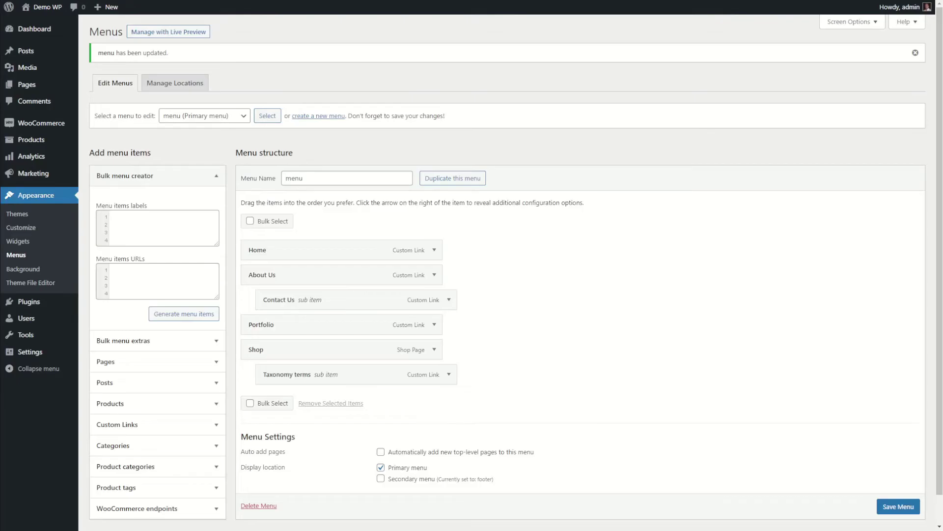
pyautogui.click(155, 343)
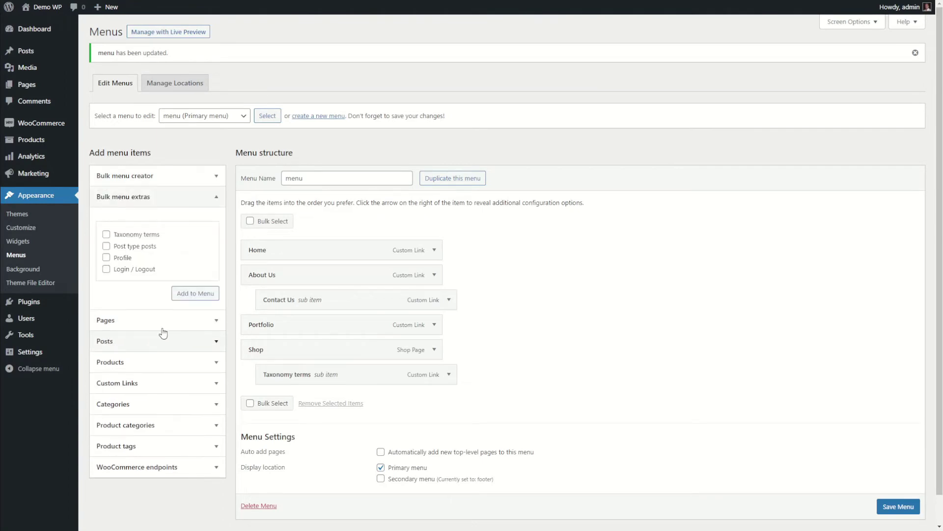
pyautogui.click(138, 251)
# Add a Post type posts item, delete the Taxonomy terms sub item, and nest the new item under Shop.
pyautogui.click(198, 294)
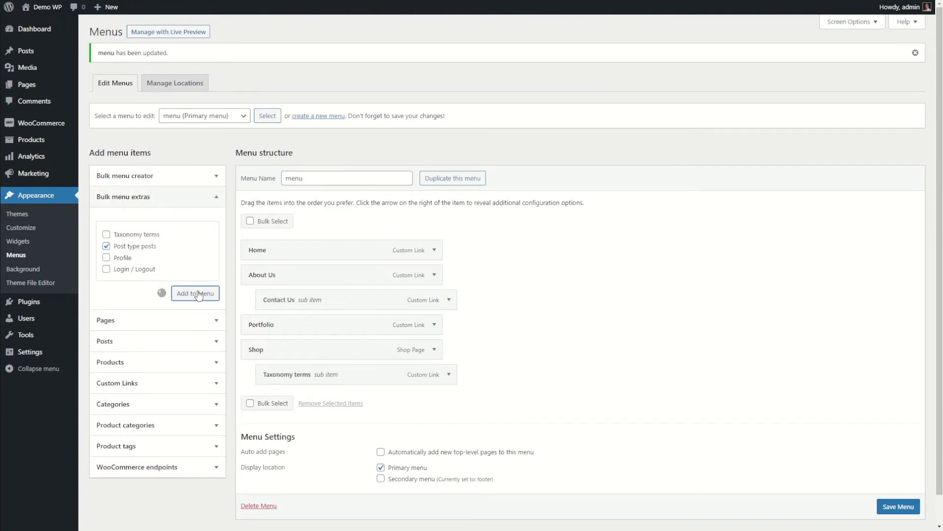
pyautogui.scroll(-1, 417, 343)
pyautogui.click(434, 345)
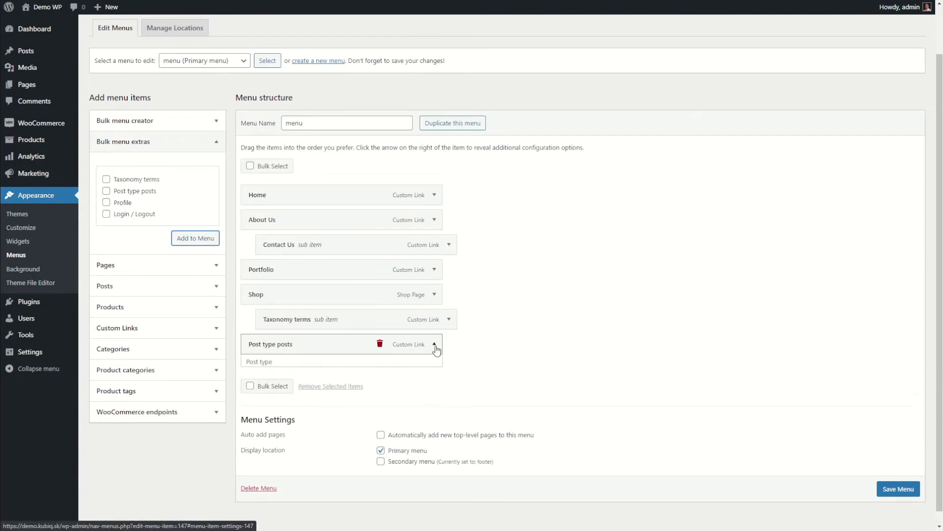
pyautogui.scroll(-4, 361, 301)
pyautogui.click(298, 186)
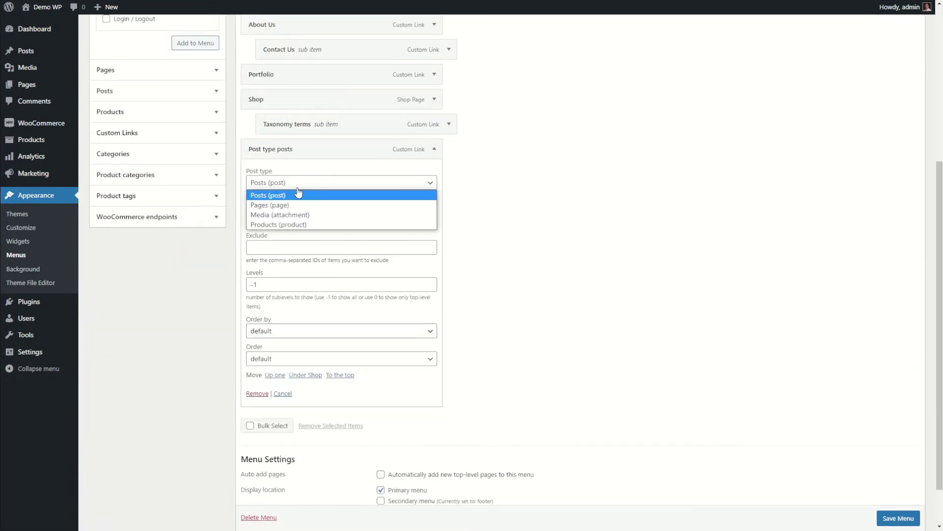
pyautogui.click(484, 199)
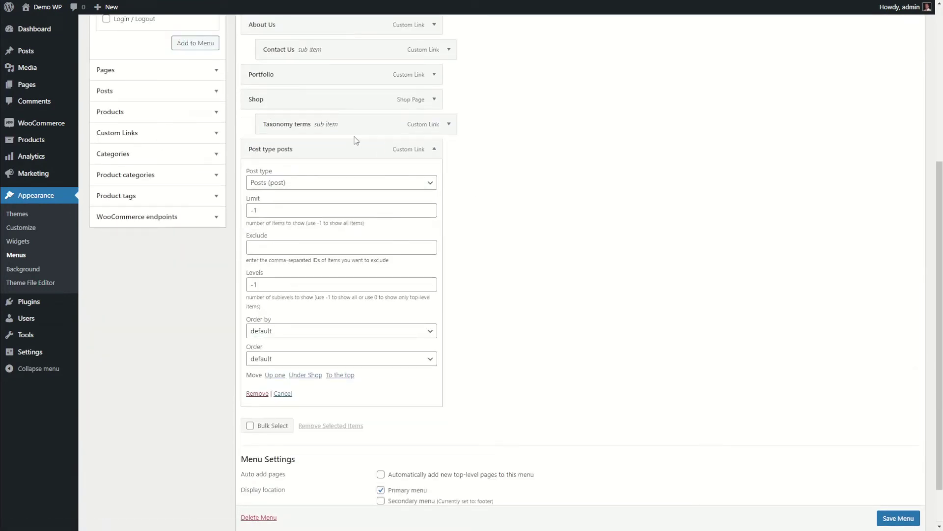
pyautogui.click(394, 123)
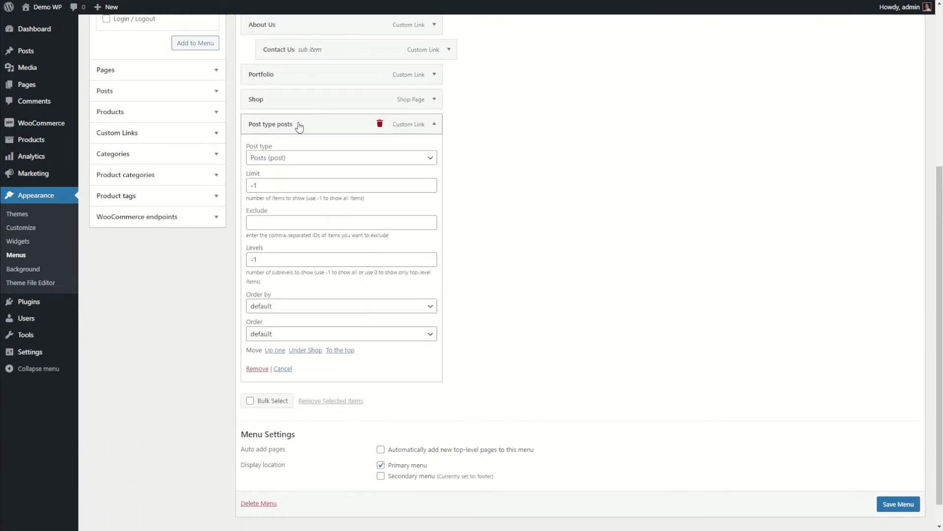
pyautogui.moveTo(298, 127); pyautogui.dragTo(324, 289)
# Make it list 5 Products ordered by date, descending, and save the menu.
pyautogui.scroll(-3, 386, 311)
pyautogui.click(314, 160)
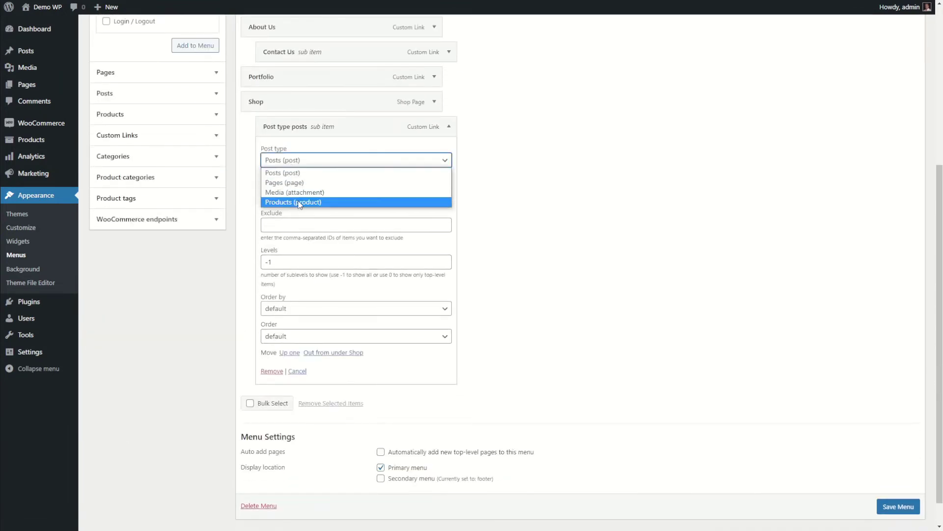
pyautogui.click(300, 202)
pyautogui.press('Tab')
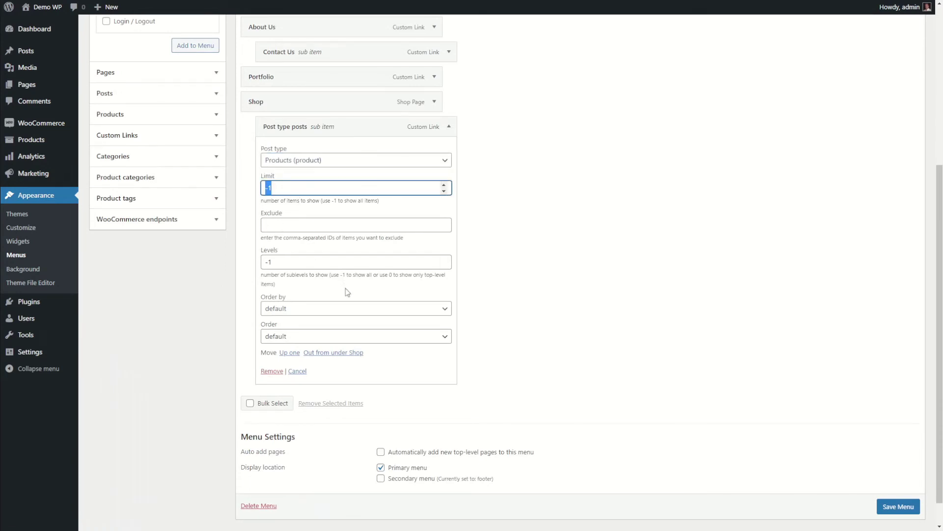
pyautogui.write('5')
pyautogui.scroll(-1, 287, 197)
pyautogui.click(285, 278)
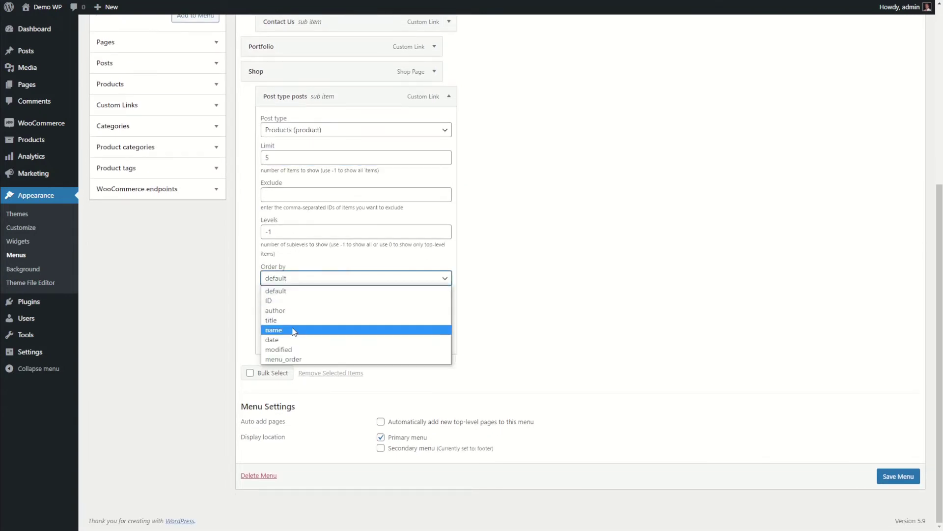
pyautogui.click(297, 339)
pyautogui.click(279, 306)
pyautogui.click(285, 338)
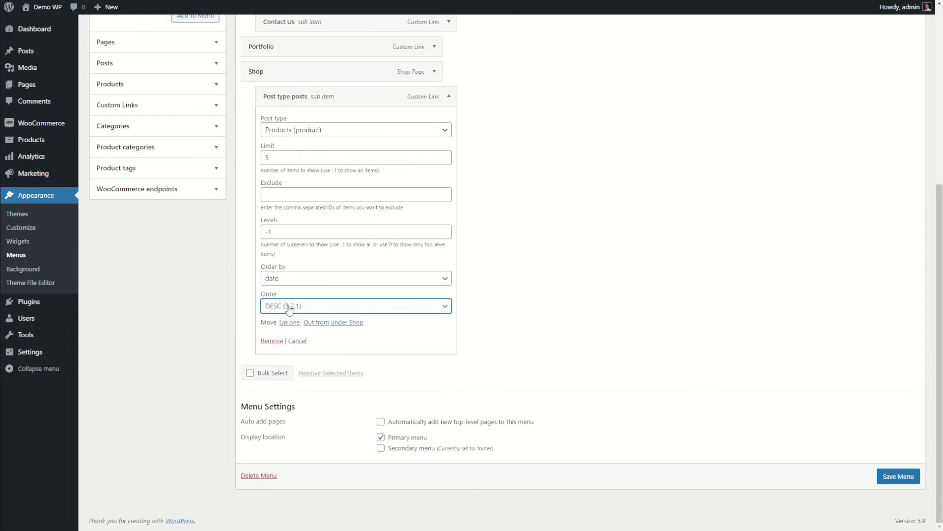
pyautogui.click(915, 475)
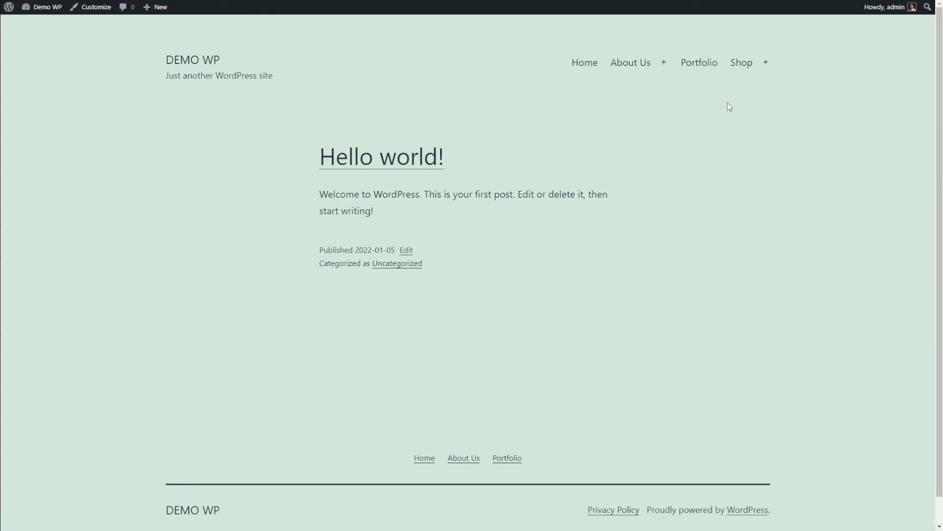
pyautogui.moveTo(741, 63)
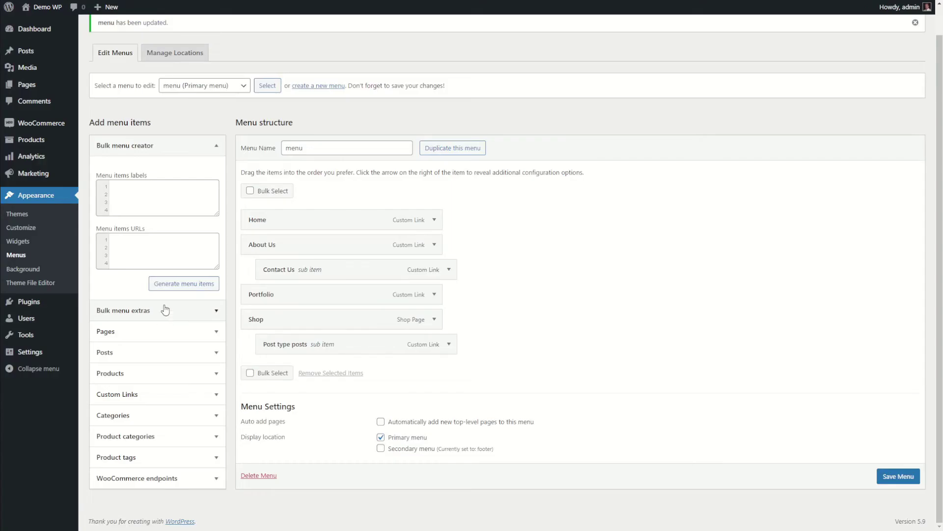
# Add Profile and Login / Logout items from Bulk menu extras, nesting Login / Logout under Profile.
pyautogui.click(165, 309)
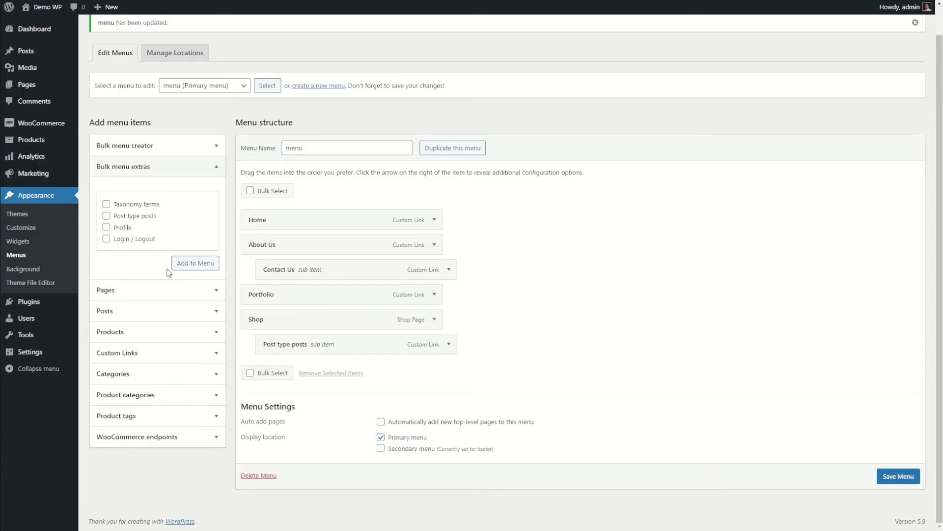
pyautogui.click(122, 229)
pyautogui.click(123, 240)
pyautogui.click(202, 264)
pyautogui.scroll(-1, 344, 304)
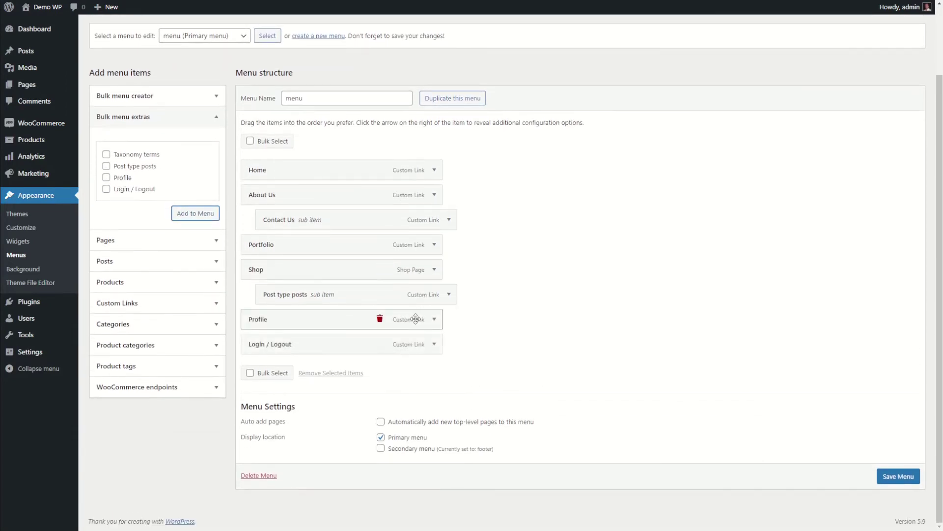
pyautogui.click(435, 319)
pyautogui.scroll(-2, 437, 321)
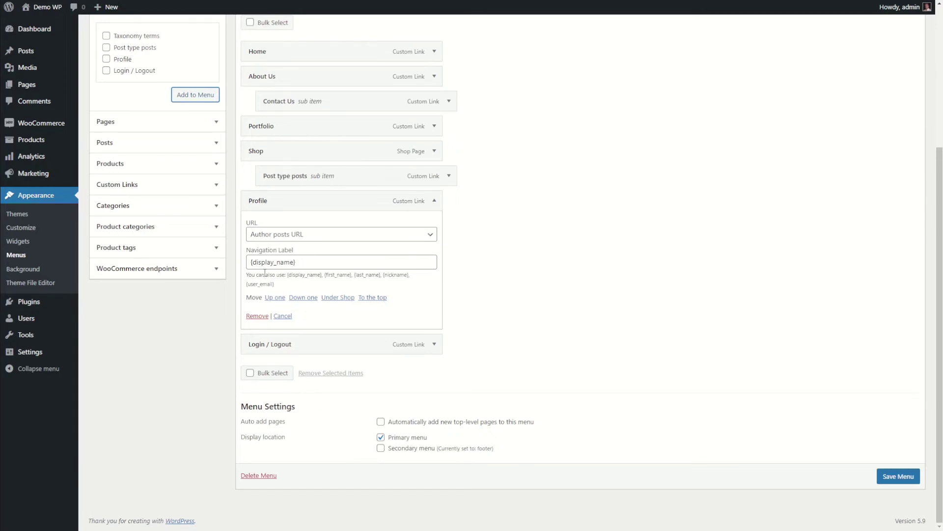
pyautogui.moveTo(291, 349); pyautogui.dragTo(307, 352)
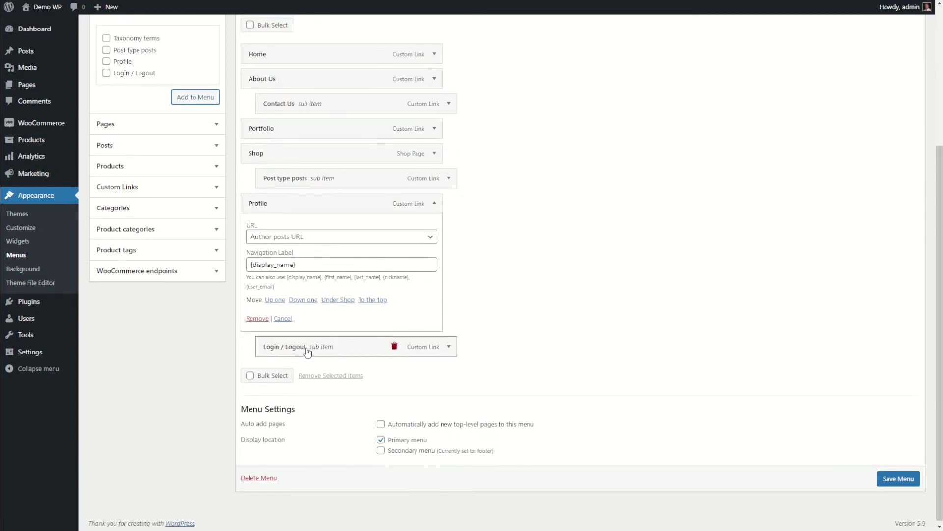
# Change the Profile item's Navigation Label to 'Hi {first_name}'.
pyautogui.doubleClick(308, 277)
pyautogui.doubleClick(344, 278)
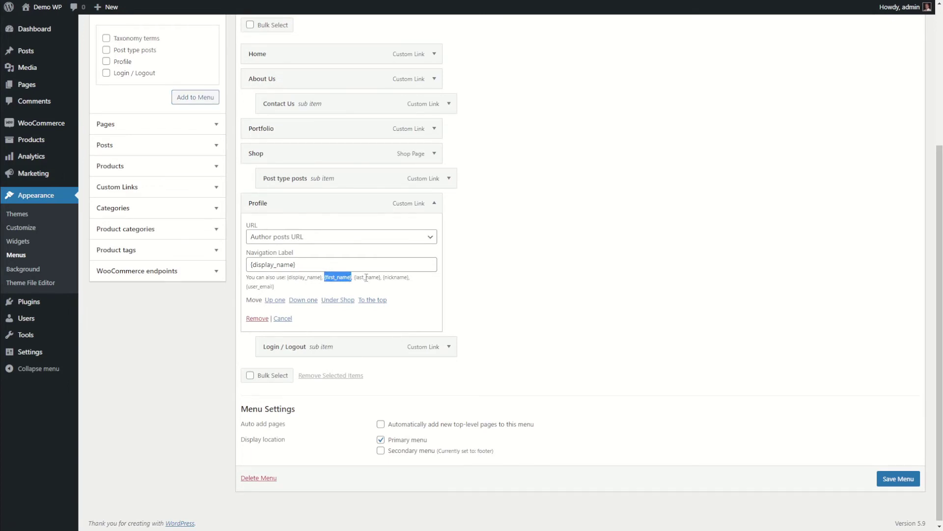
pyautogui.doubleClick(367, 277)
pyautogui.doubleClick(396, 277)
pyautogui.doubleClick(261, 286)
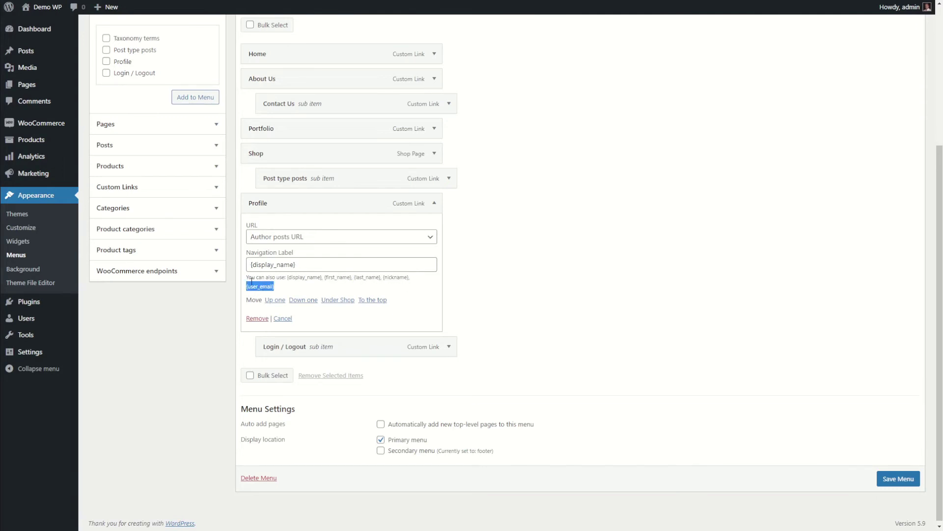
pyautogui.click(266, 277)
pyautogui.doubleClick(340, 278)
pyautogui.hotkey('ctrl', 'c')
pyautogui.moveTo(339, 265); pyautogui.dragTo(230, 271)
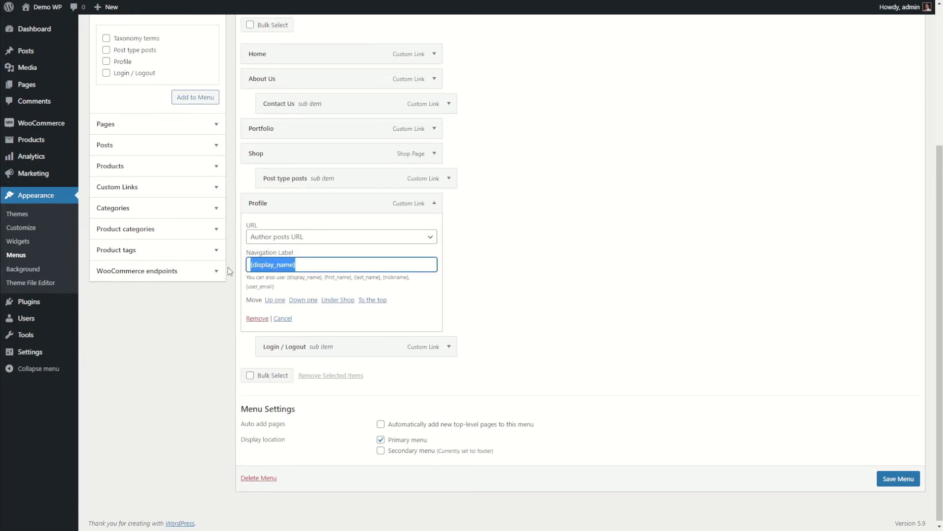
pyautogui.write('Hi')
pyautogui.hotkey('ctrl', 'v')
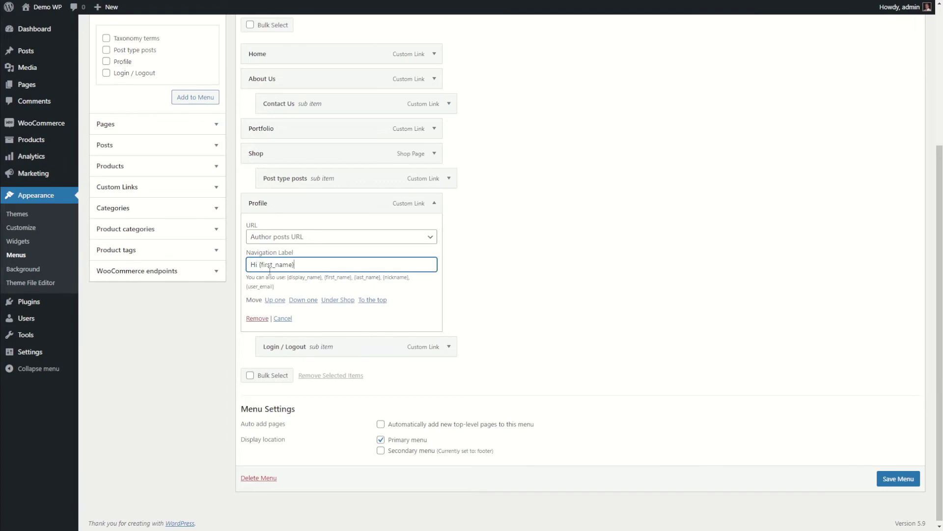
# Set the Profile link to None (#), move Profile to top level, and expand Login / Logout.
pyautogui.click(350, 237)
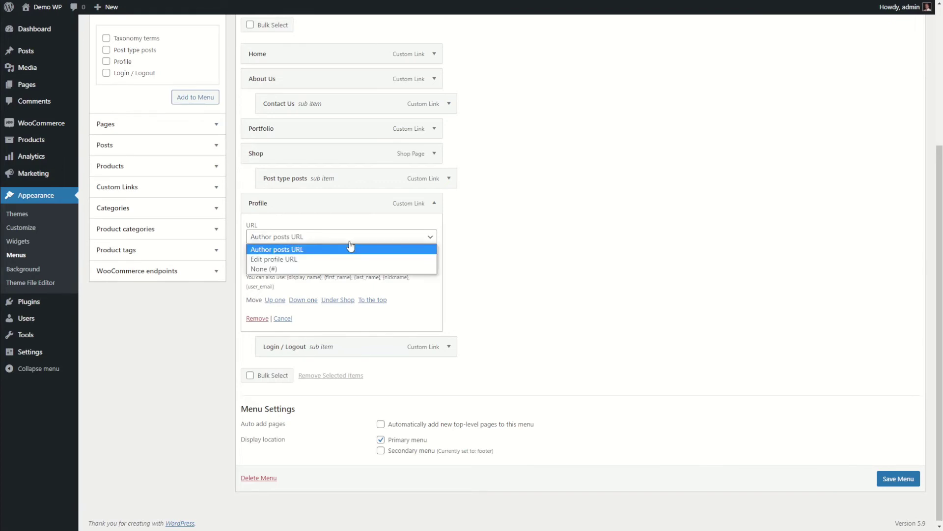
pyautogui.click(327, 268)
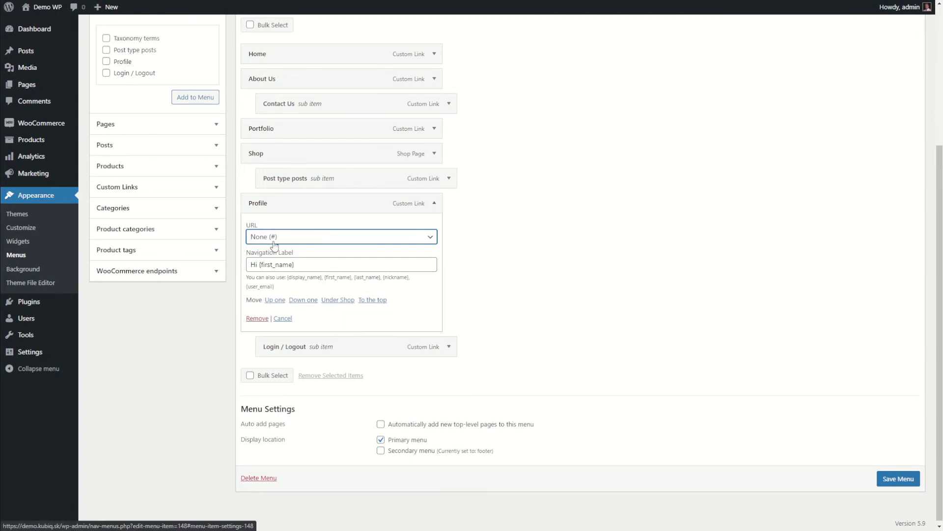
pyautogui.click(435, 205)
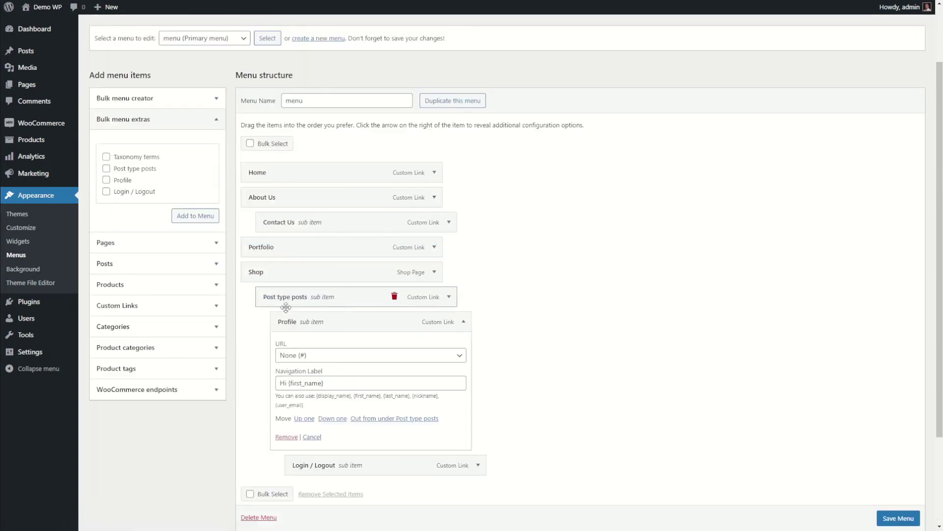
pyautogui.moveTo(274, 317); pyautogui.dragTo(255, 322)
pyautogui.scroll(-1, 372, 346)
pyautogui.scroll(-1, 381, 353)
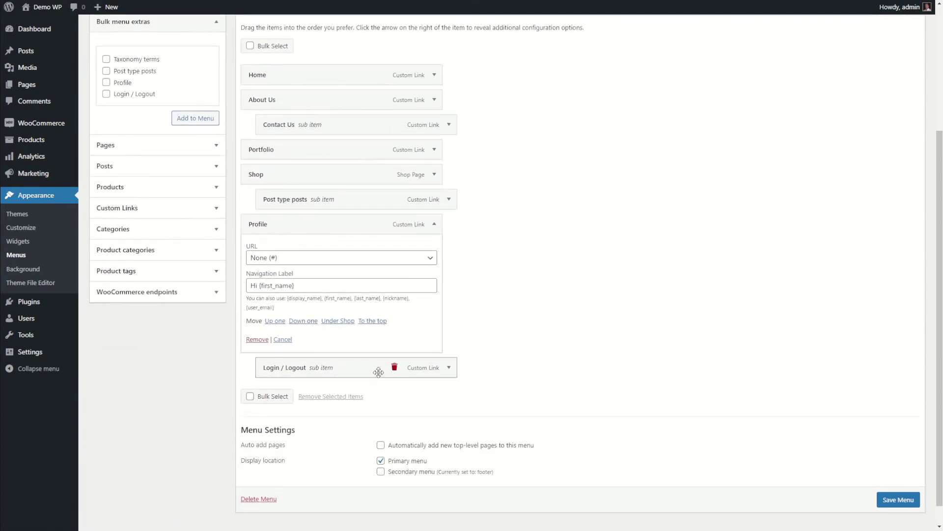
pyautogui.click(449, 367)
pyautogui.scroll(-5, 406, 355)
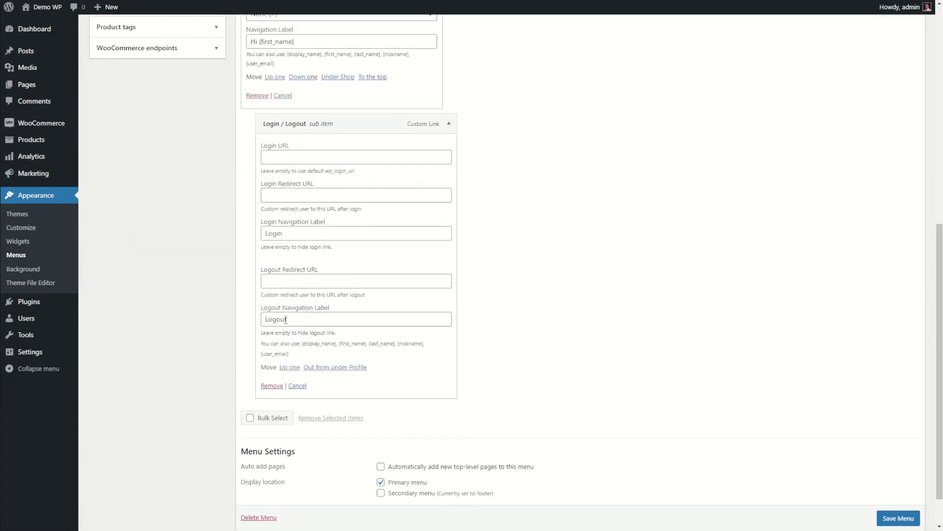
pyautogui.scroll(3, 361, 364)
pyautogui.scroll(-2, 362, 365)
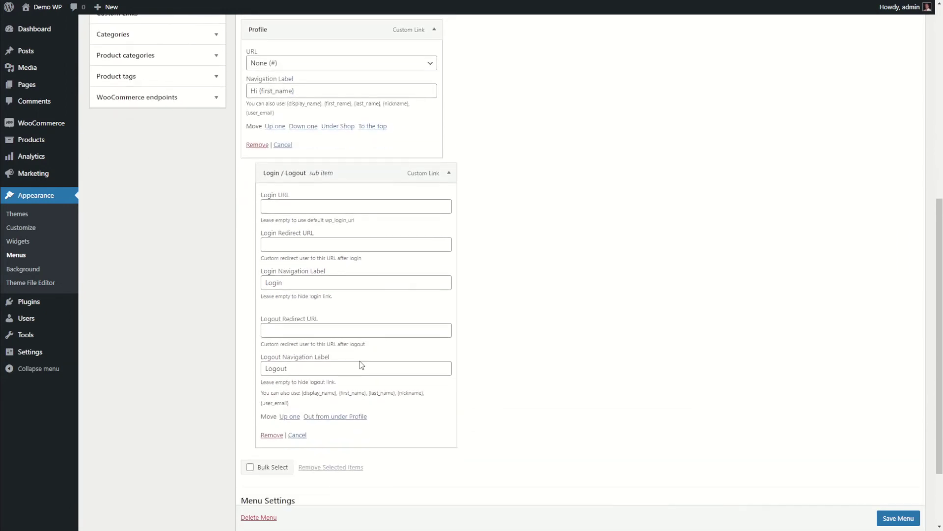
pyautogui.scroll(3, 361, 365)
# Save the menu and confirm the greeting item on the live site links nowhere.
pyautogui.click(899, 518)
pyautogui.scroll(-1, 898, 518)
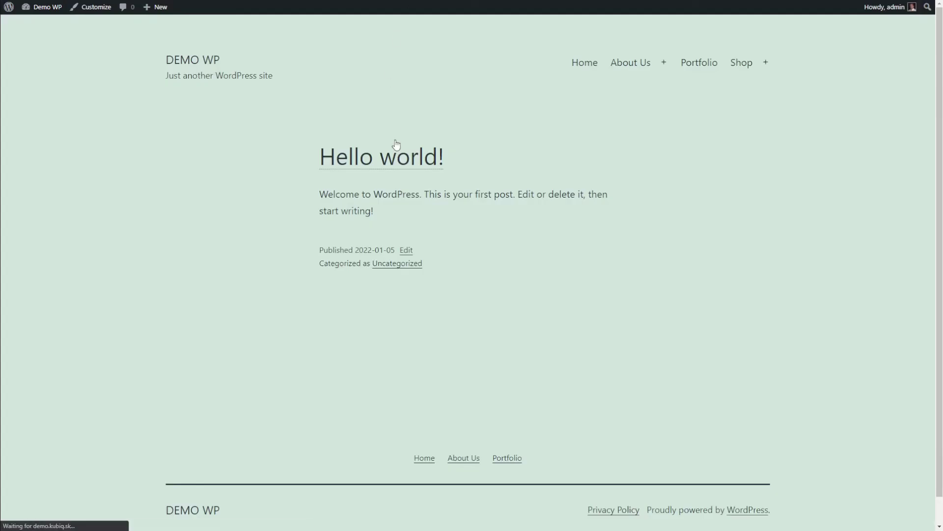
pyautogui.moveTo(737, 67)
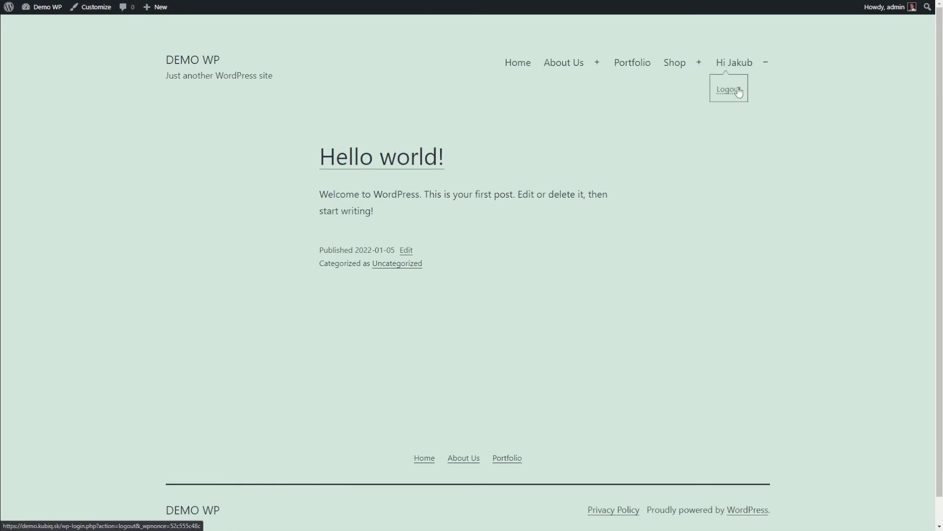
pyautogui.click(737, 64)
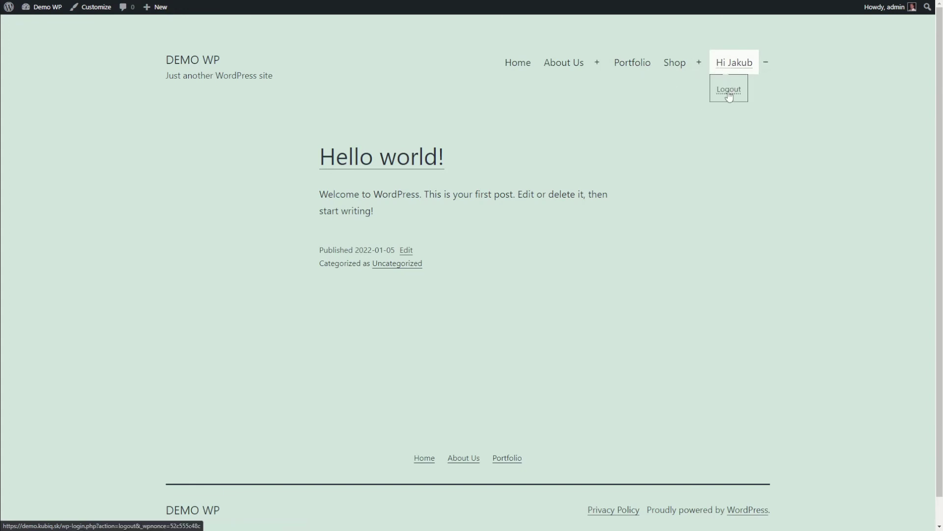
pyautogui.click(559, 116)
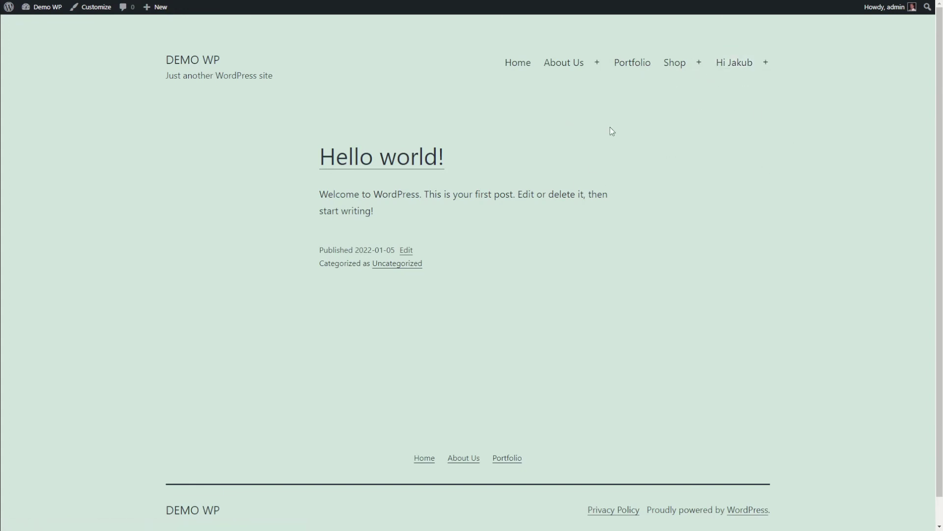
# Log out from the greeting's submenu, return to Demo WP, and check the Shop dropdown.
pyautogui.moveTo(733, 63)
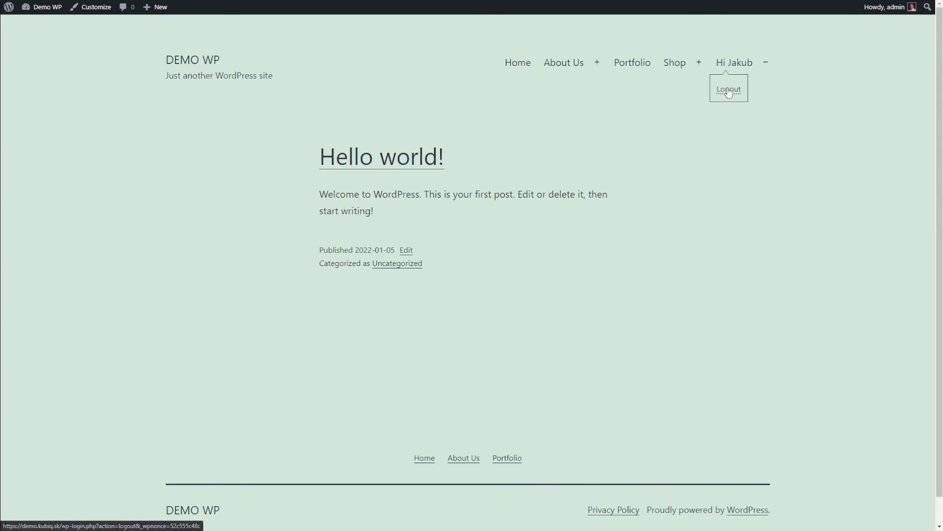
pyautogui.click(728, 90)
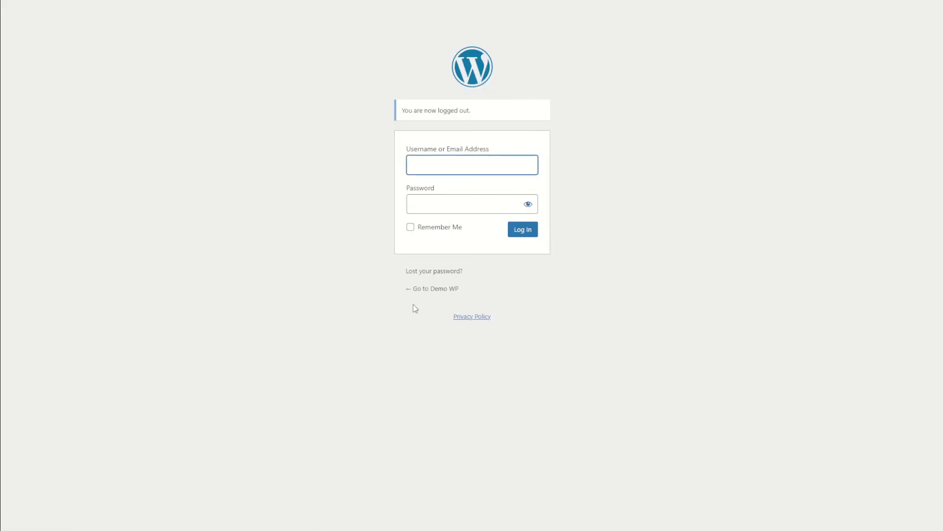
pyautogui.click(432, 289)
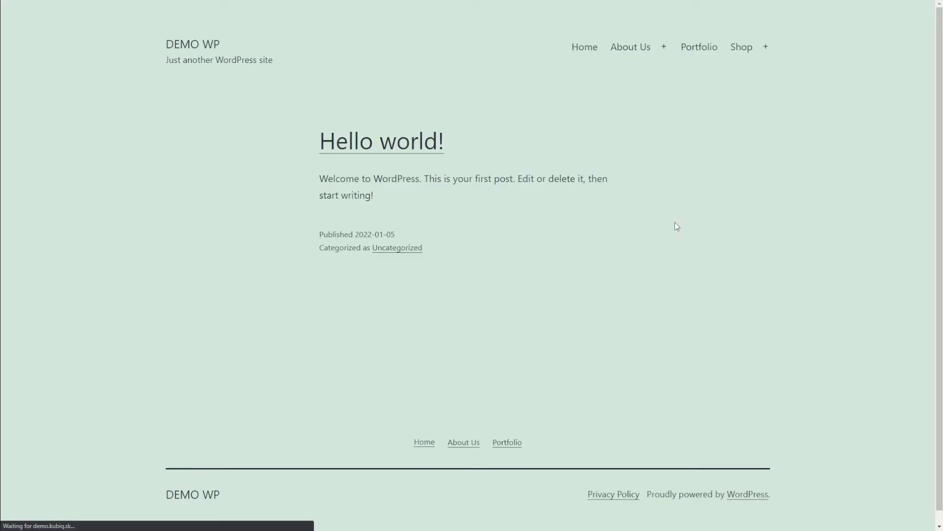
pyautogui.click(774, 47)
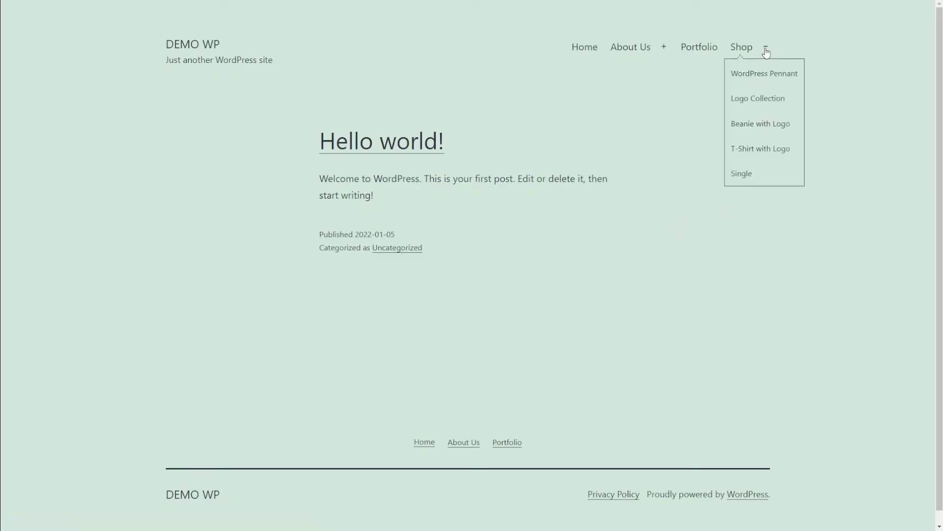
pyautogui.click(774, 46)
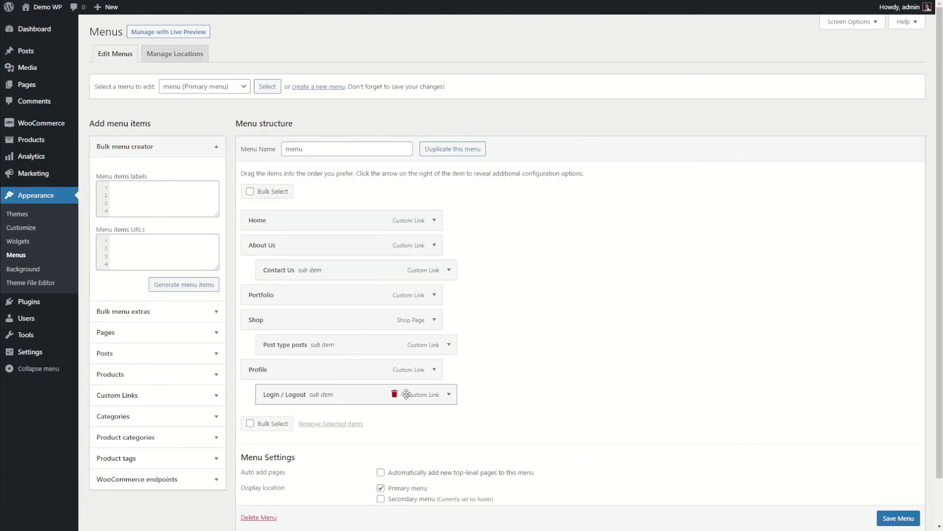
# Add a new Login / Logout item and place it above Profile.
pyautogui.scroll(-1, 303, 373)
pyautogui.click(150, 266)
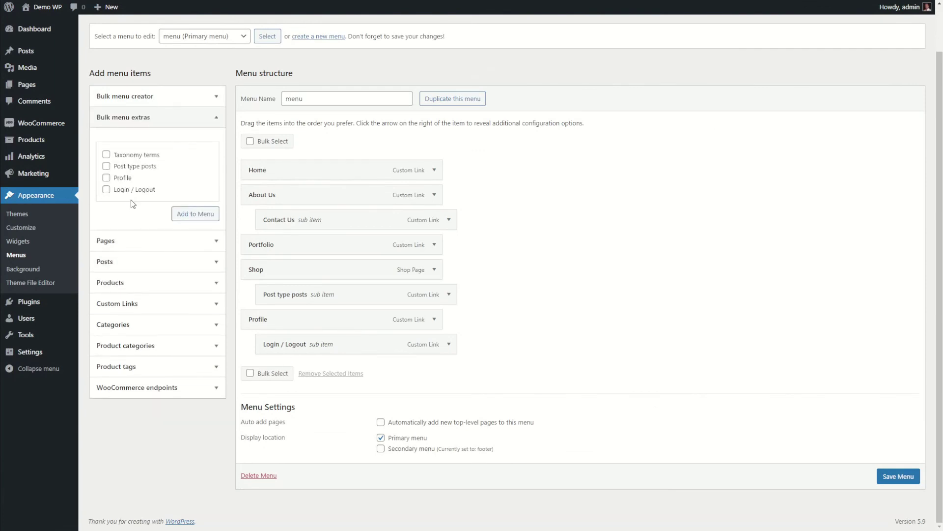
pyautogui.click(135, 191)
pyautogui.click(195, 213)
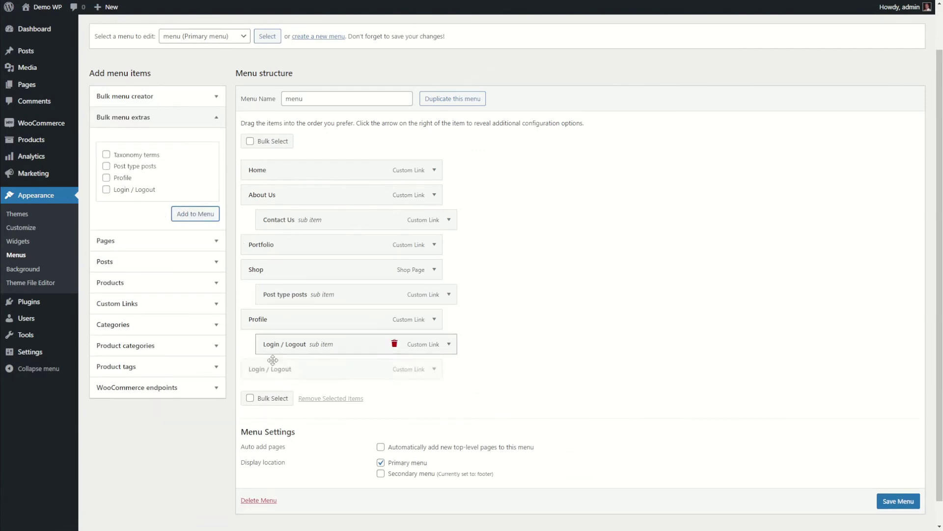
pyautogui.moveTo(276, 369); pyautogui.dragTo(274, 323)
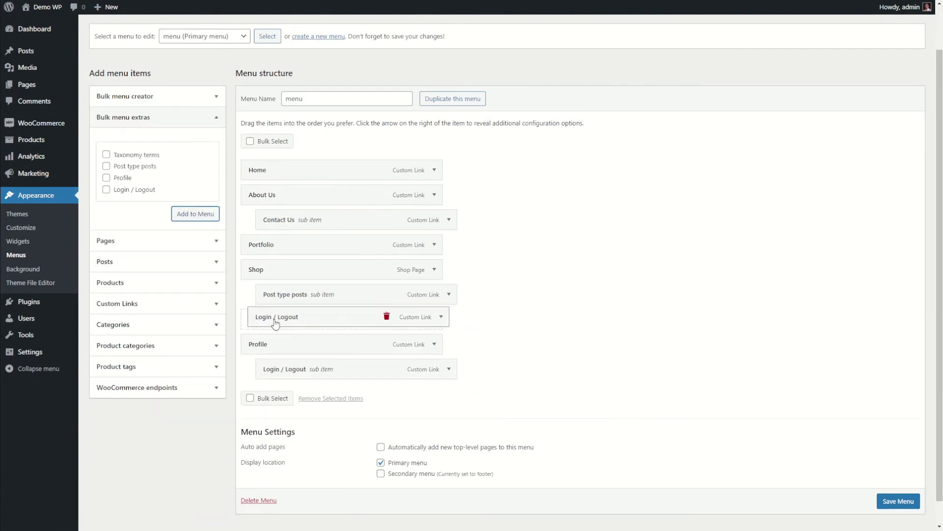
# Clear the item's Logout Navigation Label to hide the logout link, then save the menu.
pyautogui.click(435, 320)
pyautogui.scroll(-2, 379, 339)
pyautogui.click(264, 416)
pyautogui.doubleClick(264, 417)
pyautogui.press('BackSpace')
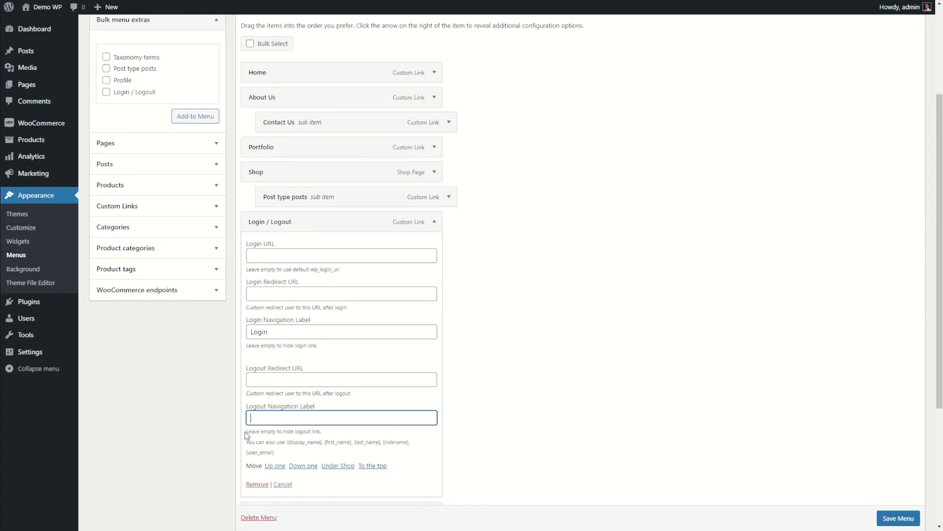
pyautogui.moveTo(247, 432); pyautogui.dragTo(325, 436)
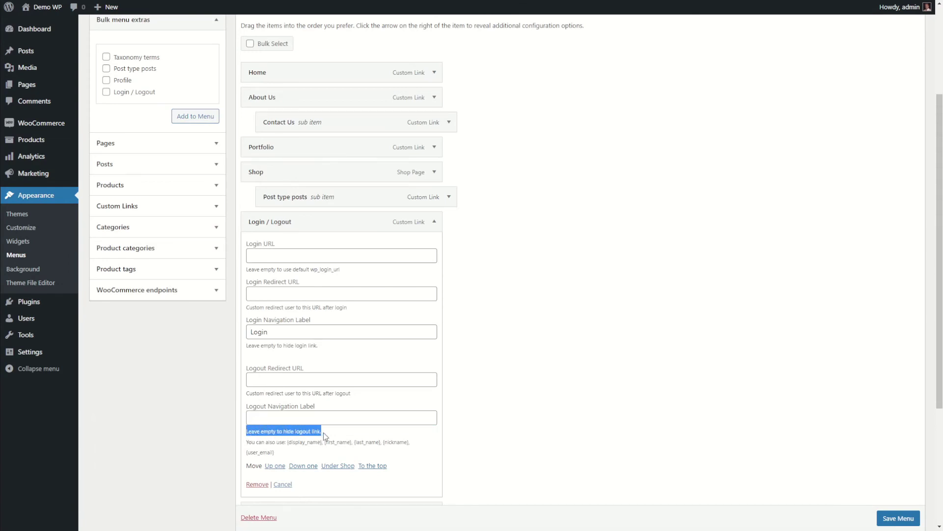
pyautogui.click(324, 418)
pyautogui.scroll(-1, 884, 514)
pyautogui.click(887, 516)
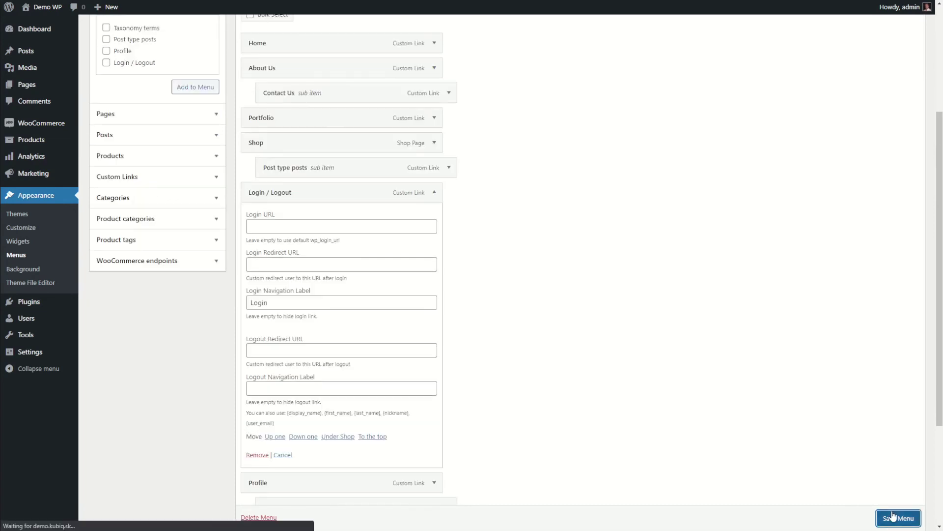
# Reload the home page, log out via the greeting's submenu, and go back to Demo WP.
pyautogui.hotkey('ctrl', 'Tab')
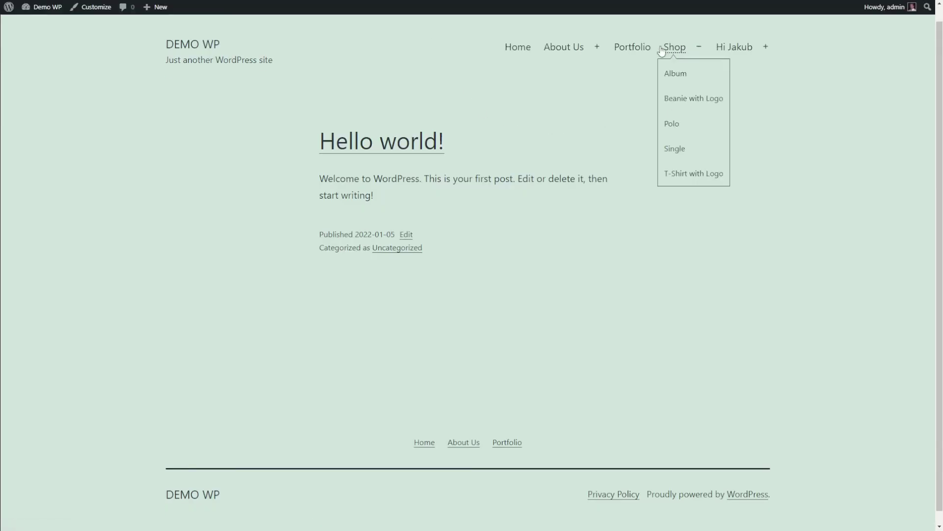
pyautogui.click(748, 51)
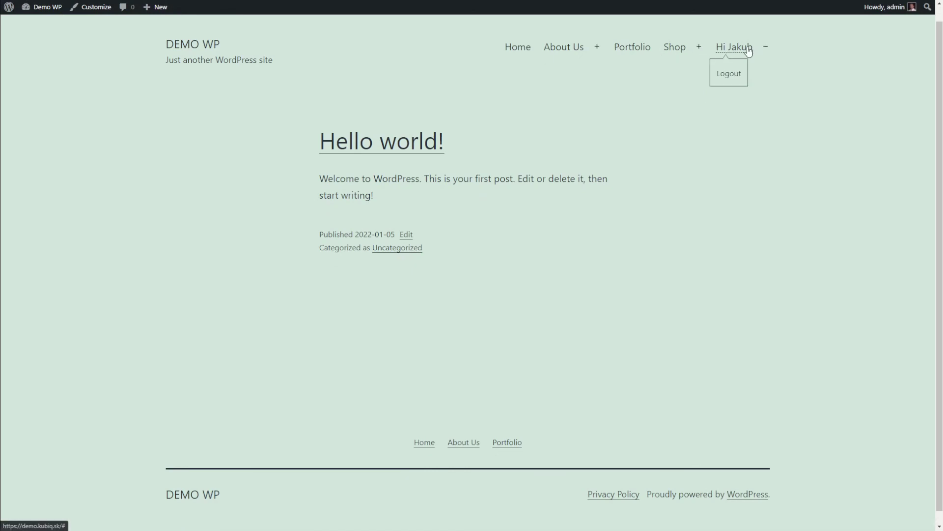
pyautogui.click(727, 78)
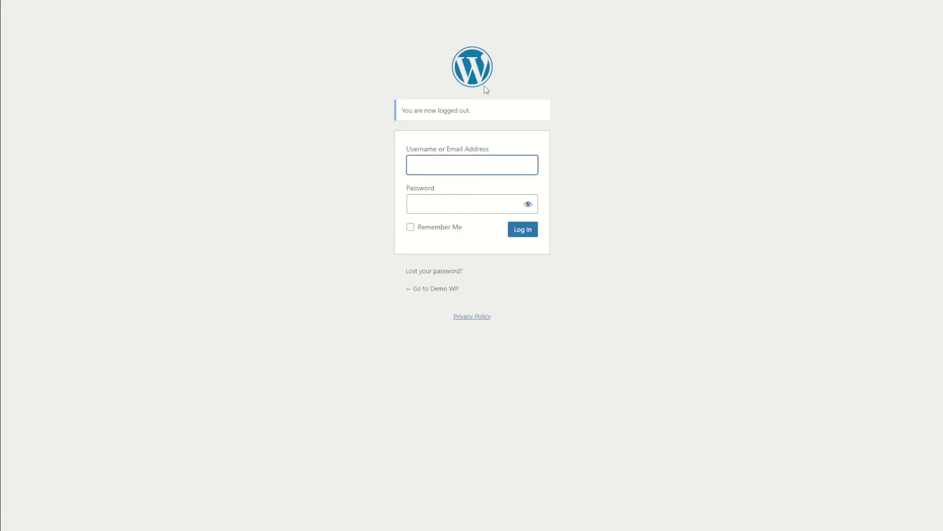
pyautogui.click(425, 290)
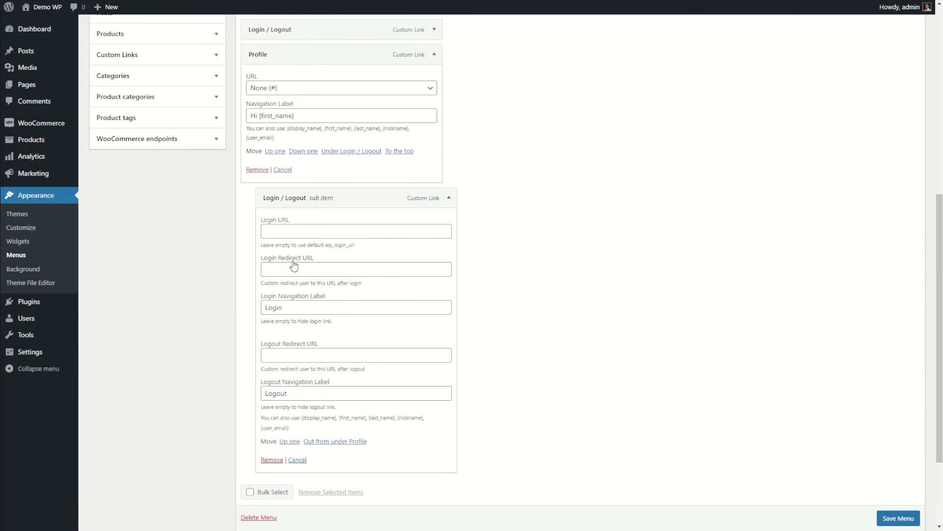
# Read the Login URL hint in the Login / Logout item's settings.
pyautogui.doubleClick(282, 245)
pyautogui.click(278, 248)
pyautogui.click(544, 259)
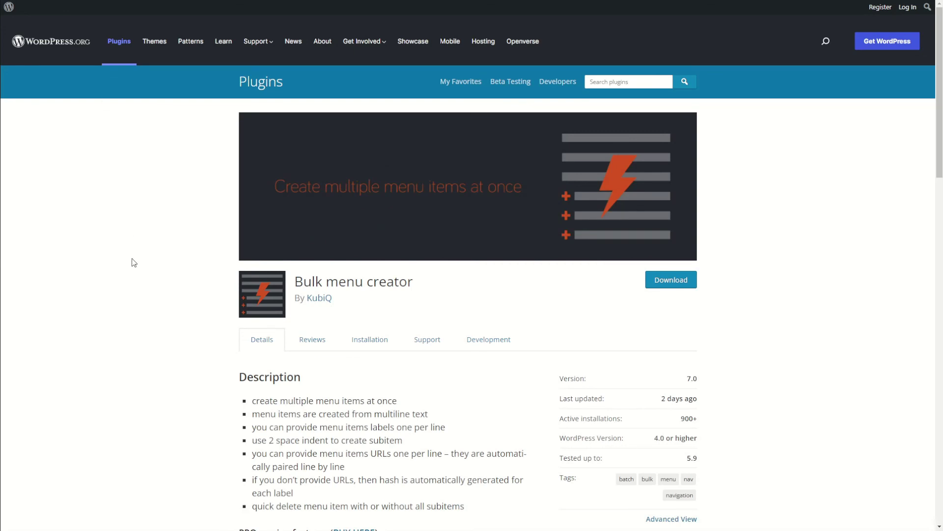
# Scroll through the Bulk menu creator description and its PRO feature list.
pyautogui.scroll(-4, 174, 281)
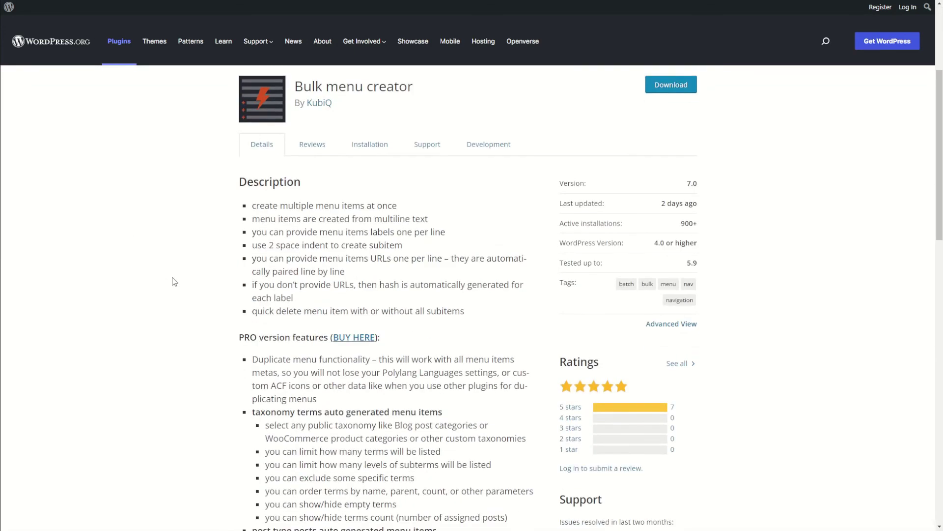
pyautogui.scroll(-5, 174, 282)
pyautogui.scroll(-3, 293, 178)
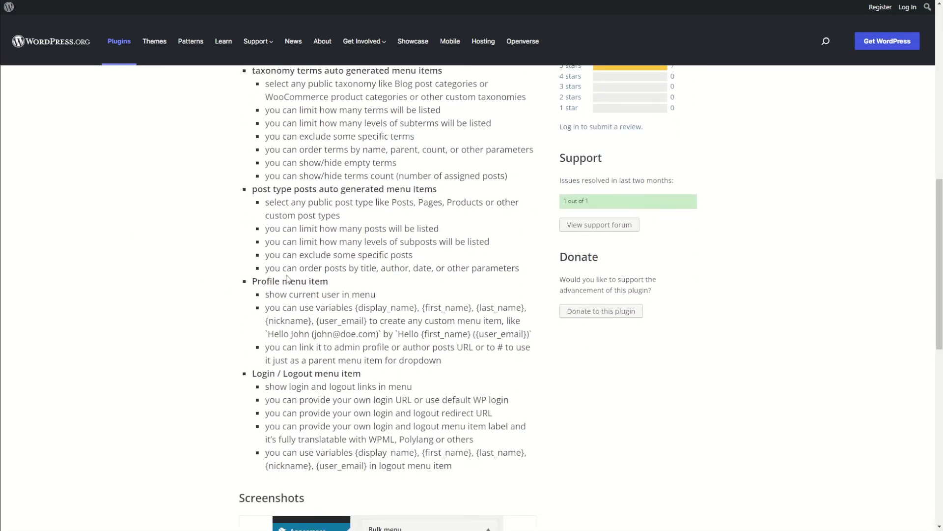
pyautogui.scroll(5, 294, 178)
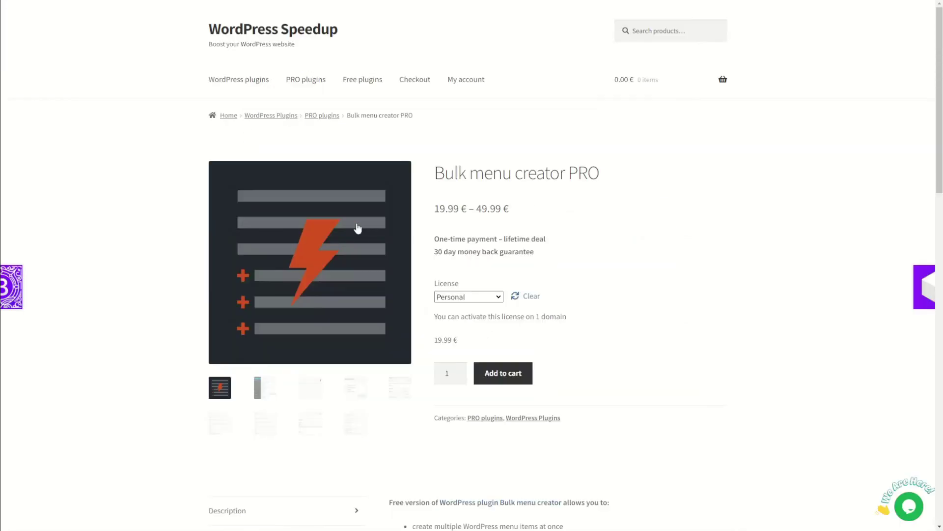